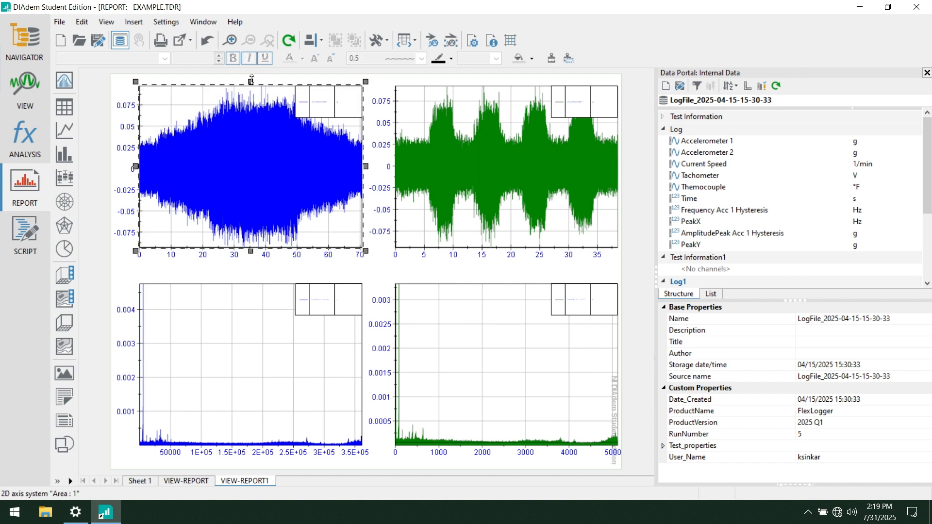
Step: Reduce the height of the two upper graphs by lowering their top edges, leaving a header area on the page
left_click_drag(250, 79, 252, 165)
left_click(454, 112)
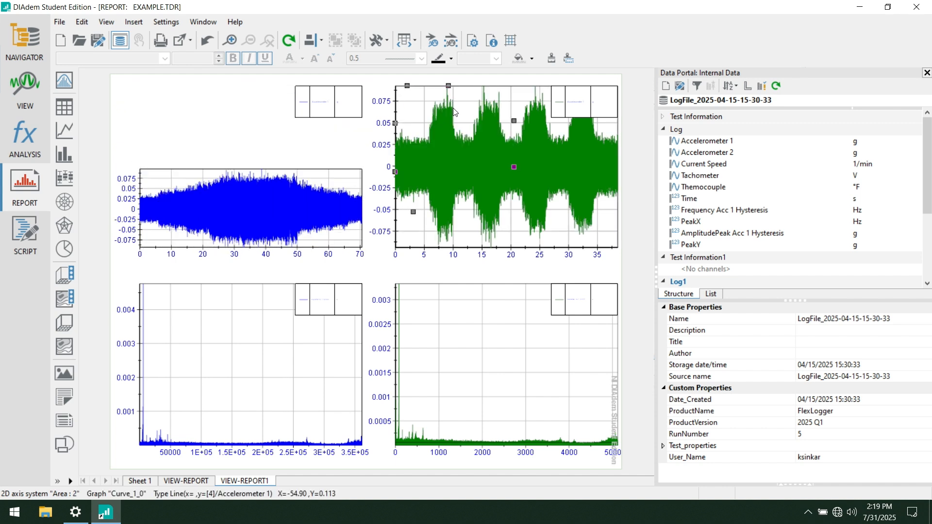
left_click(452, 111)
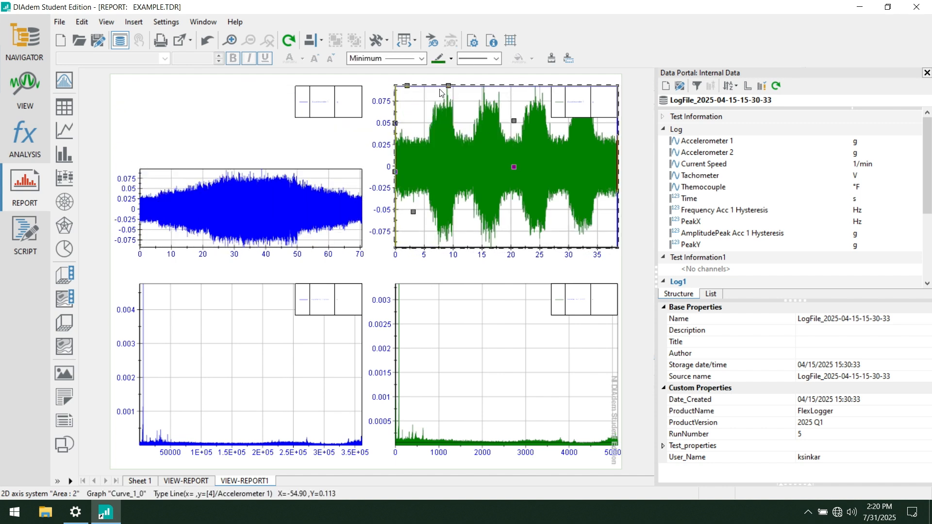
left_click(490, 83)
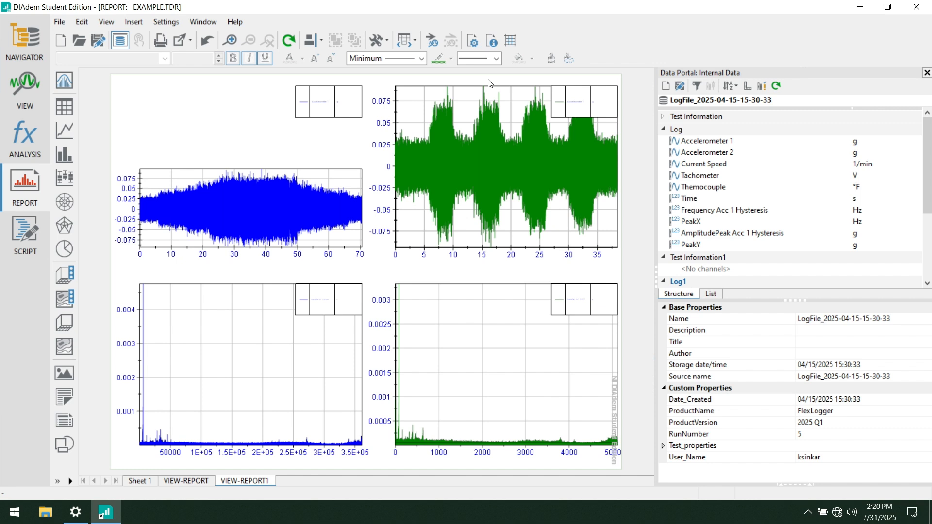
left_click(492, 101)
left_click(521, 92)
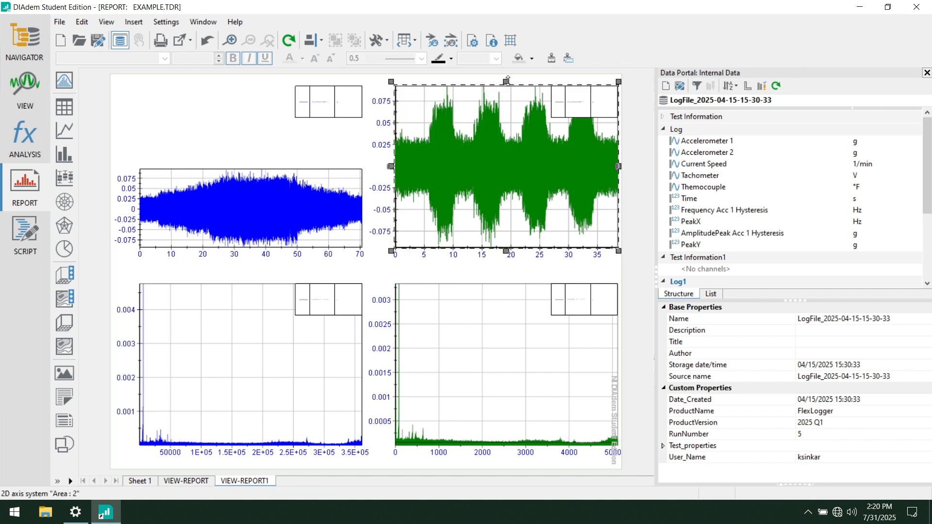
left_click_drag(506, 81, 518, 162)
Step: Delete the legends of the two upper graphs, Area : 1 and Area : 2
left_click(358, 100)
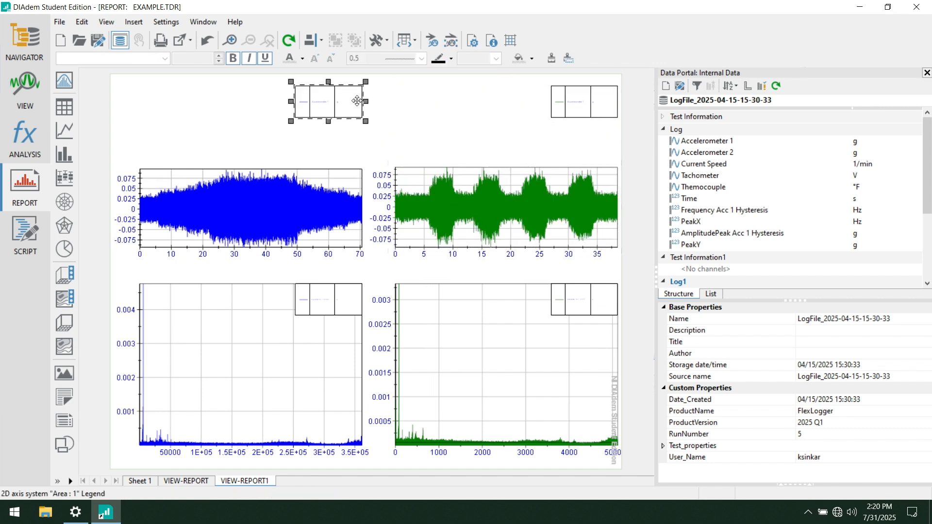
right_click(357, 101)
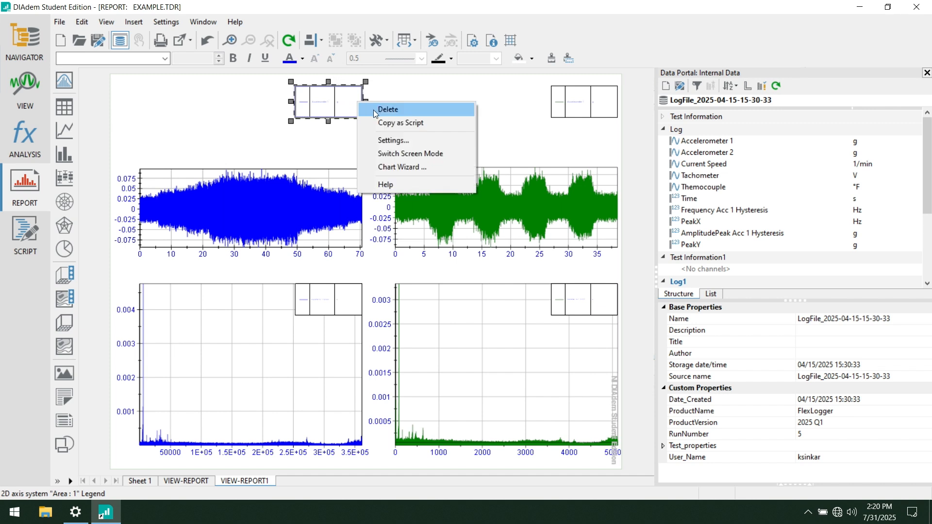
left_click(373, 109)
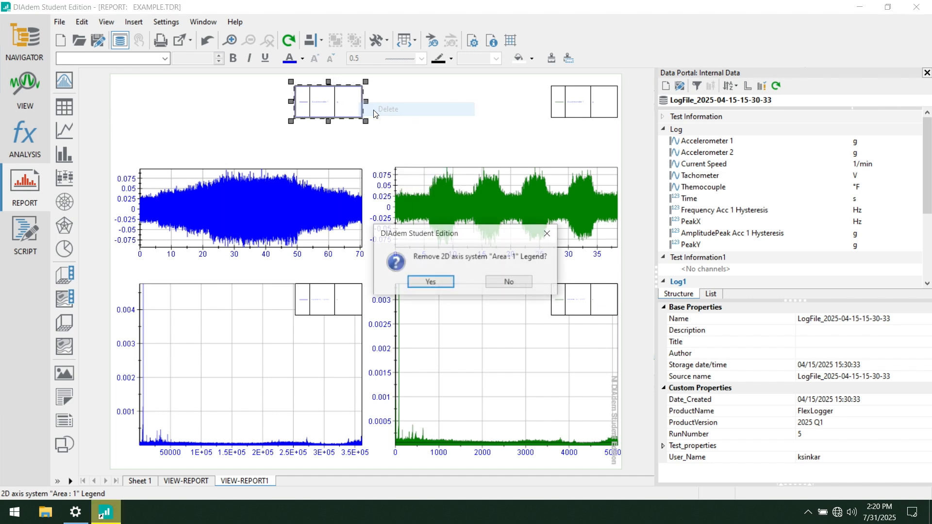
left_click(429, 283)
left_click(579, 108)
right_click(580, 109)
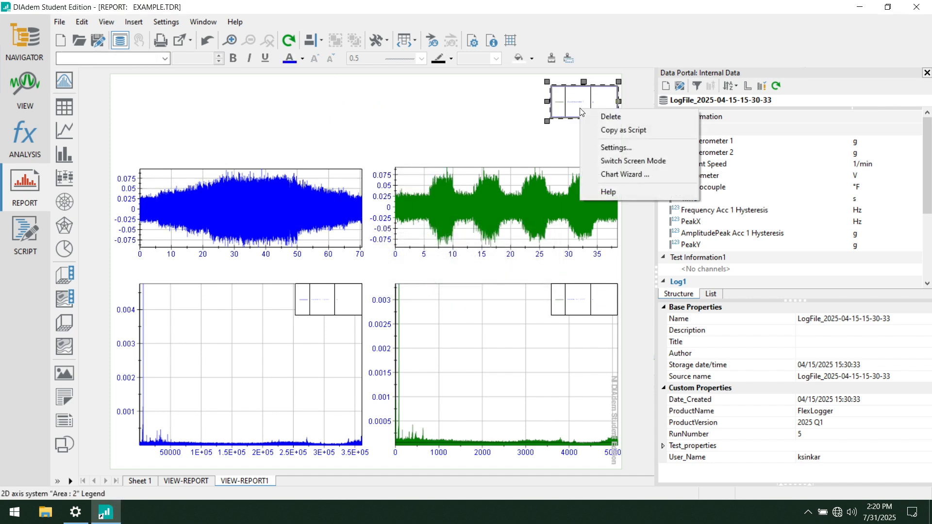
left_click(595, 116)
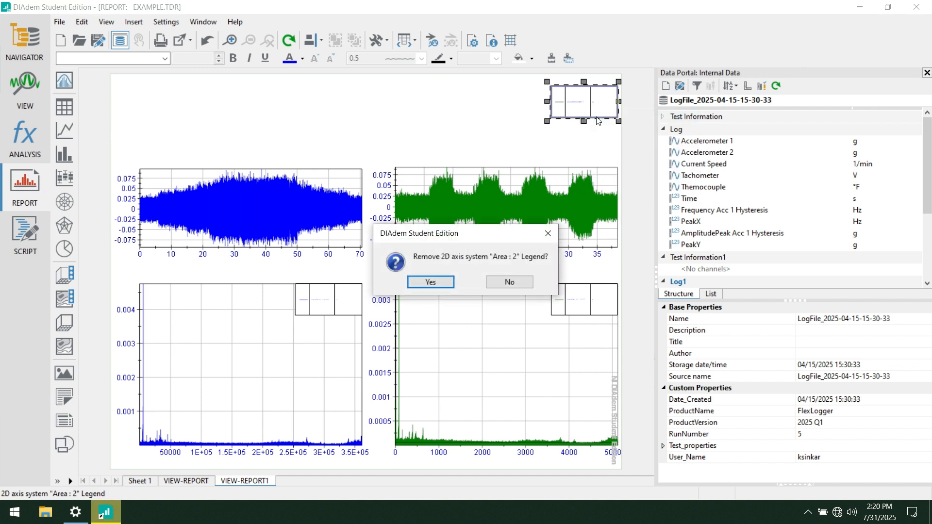
left_click(430, 282)
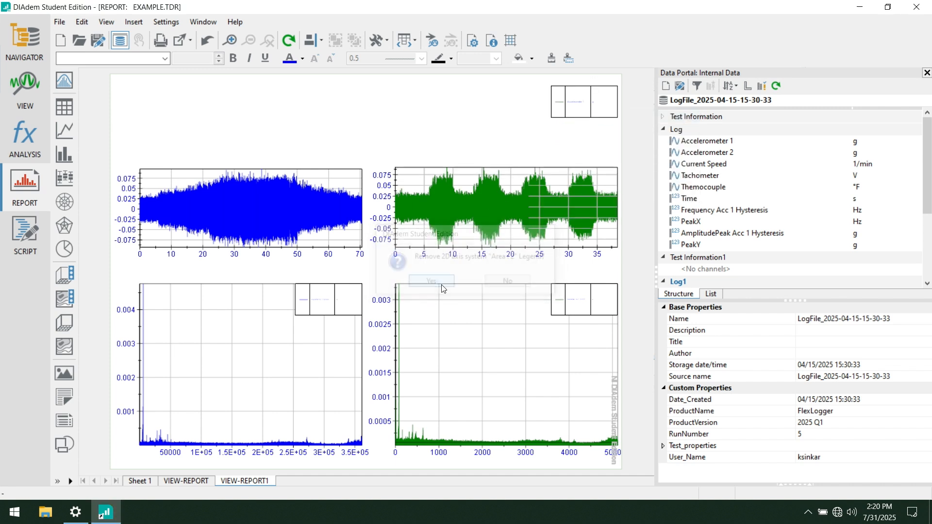
left_click(396, 121)
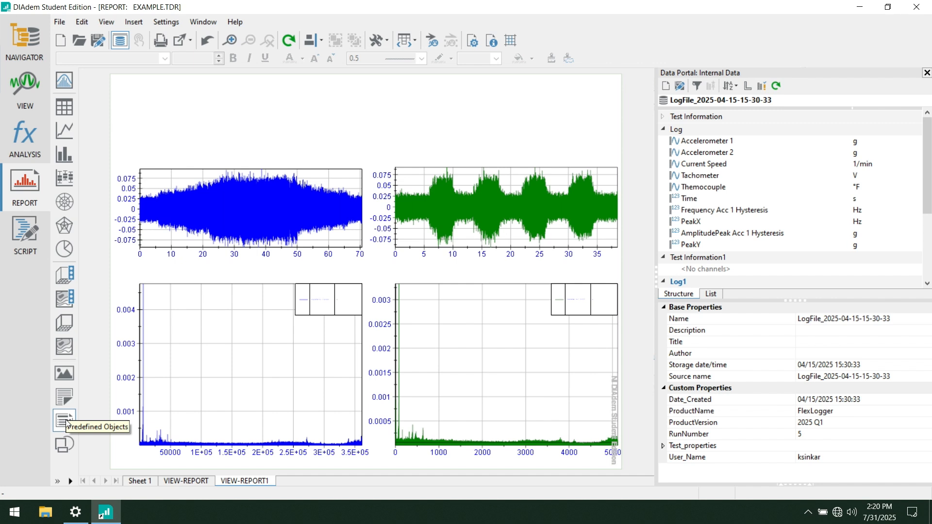
Step: Add the free text "HVAC Condenser Report" above the blue time graph as the report title
left_click(64, 398)
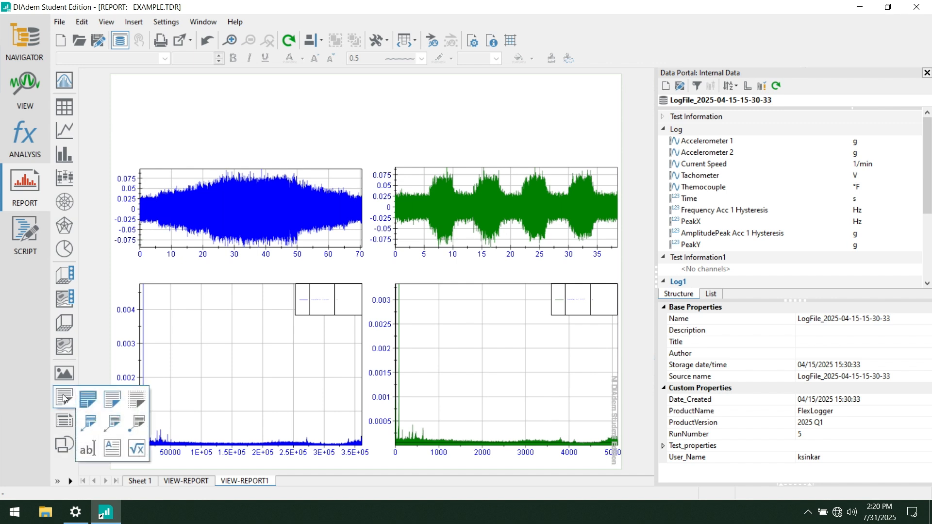
left_click(87, 448)
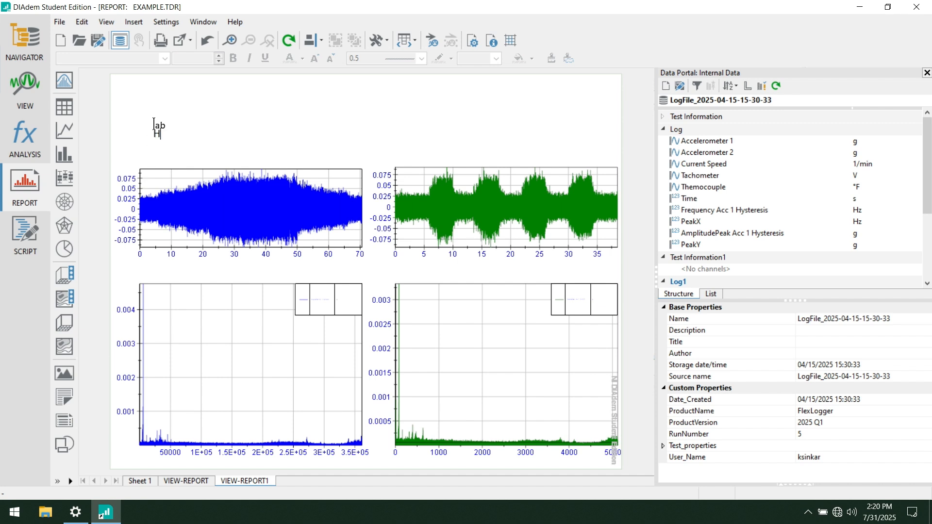
left_click(154, 124)
type("HVAC Condenser Report")
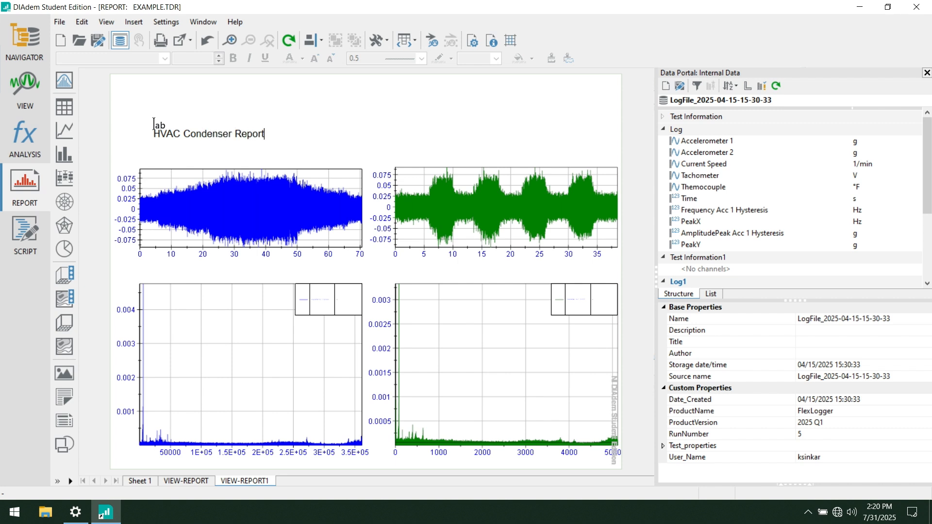
left_click(227, 120)
Step: Move the report title slightly upward in the page header
left_click(230, 136)
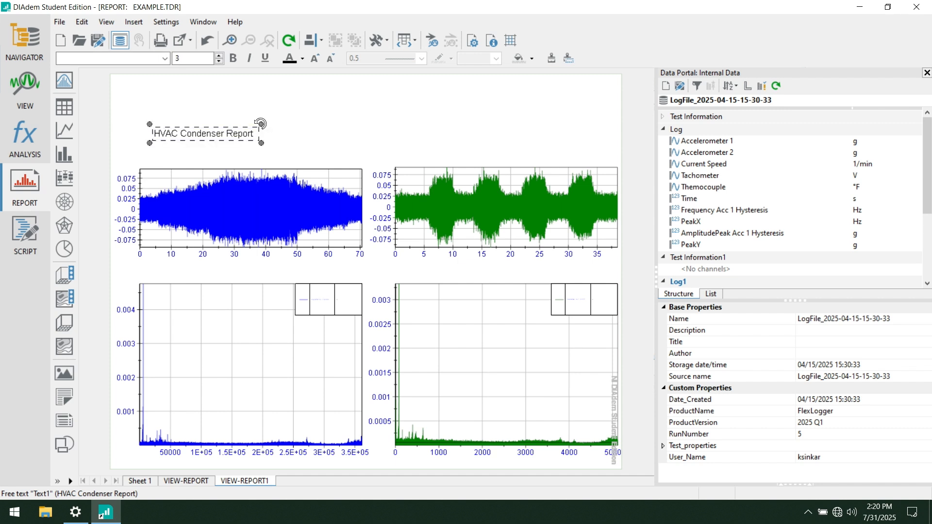
left_click(226, 112)
left_click(255, 132)
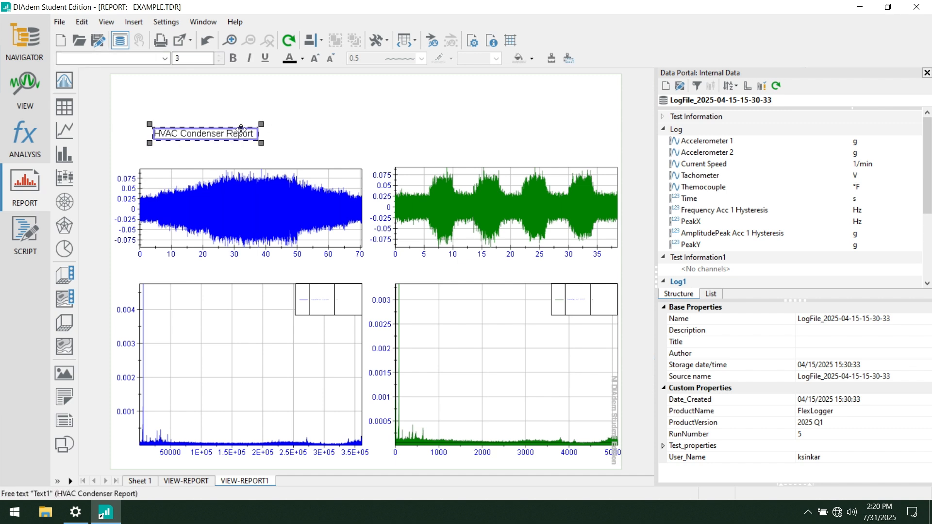
left_click(262, 131)
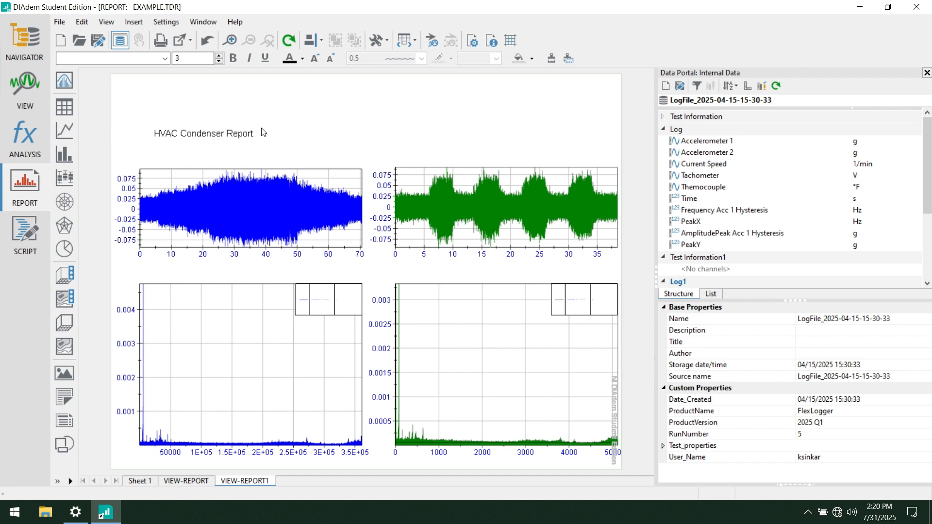
left_click_drag(234, 133, 231, 115)
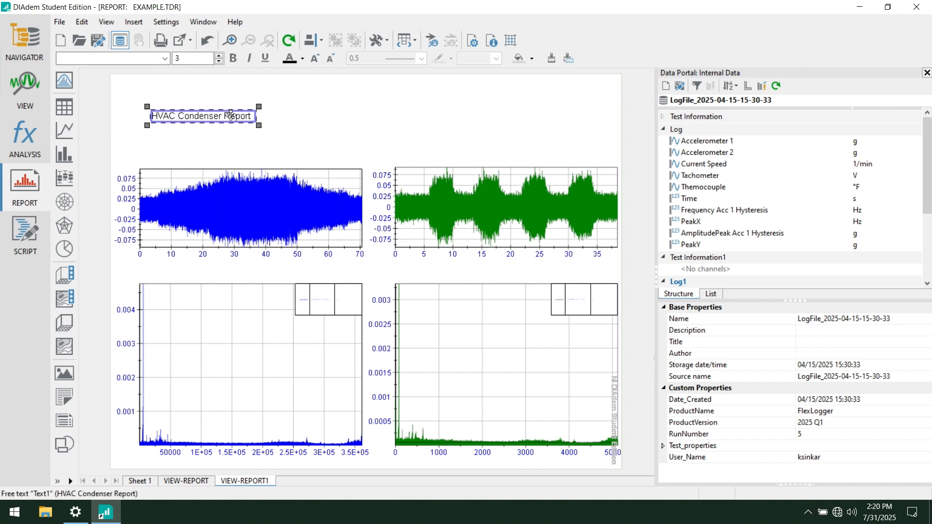
left_click(641, 120)
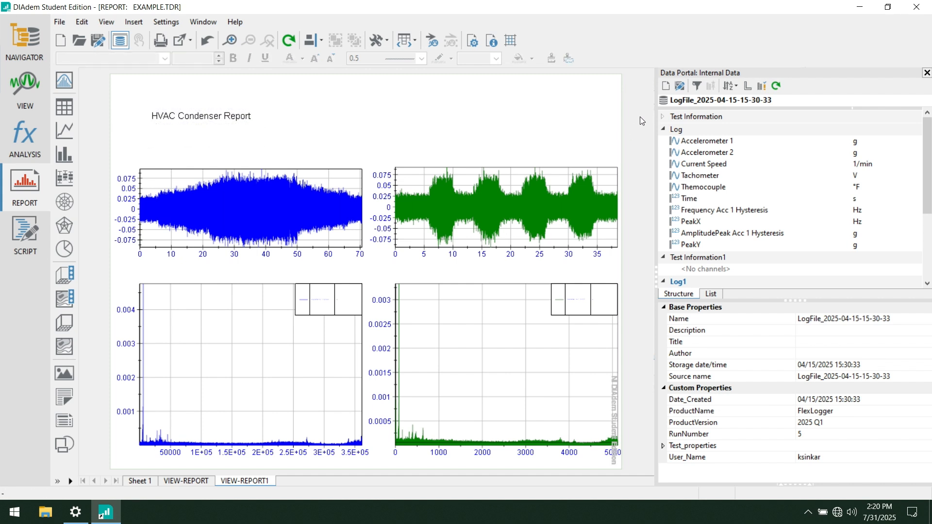
left_click(68, 378)
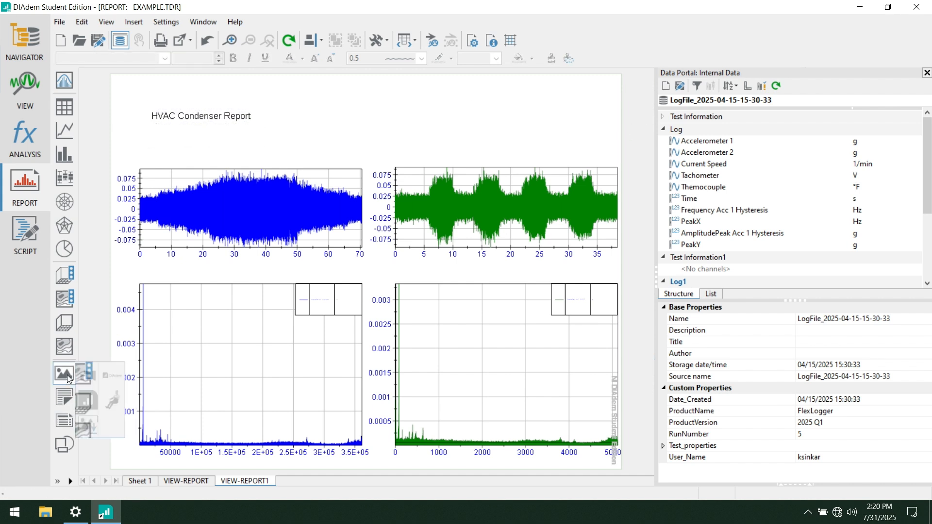
left_click(93, 401)
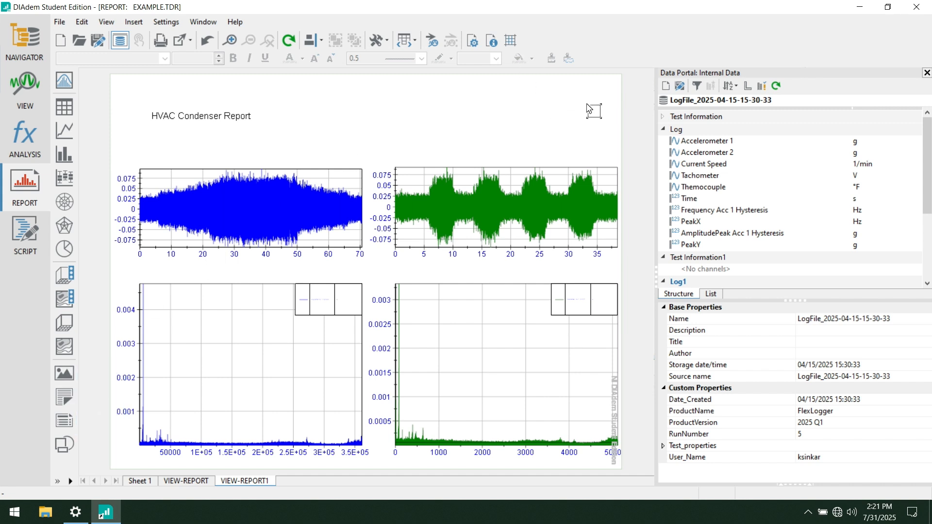
key("Escape")
Step: Insert the logo image as a small square in the header above the green graph and shift it to the page's upper right corner
left_click(65, 374)
left_click(92, 398)
left_click_drag(557, 98, 598, 136)
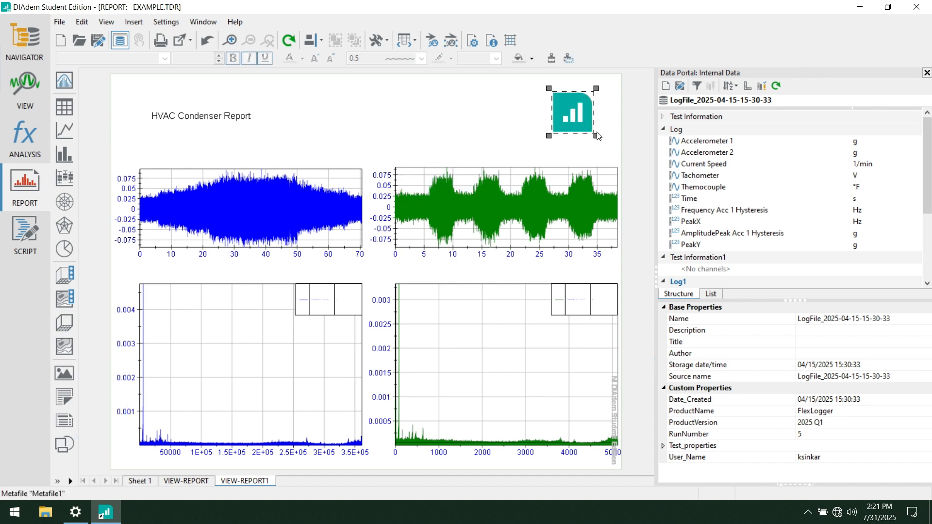
left_click_drag(564, 106, 582, 101)
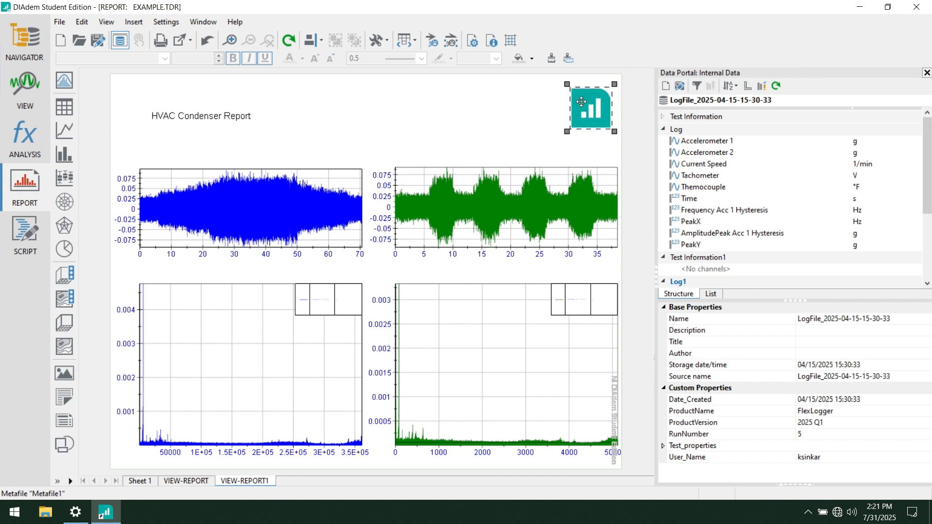
left_click(468, 88)
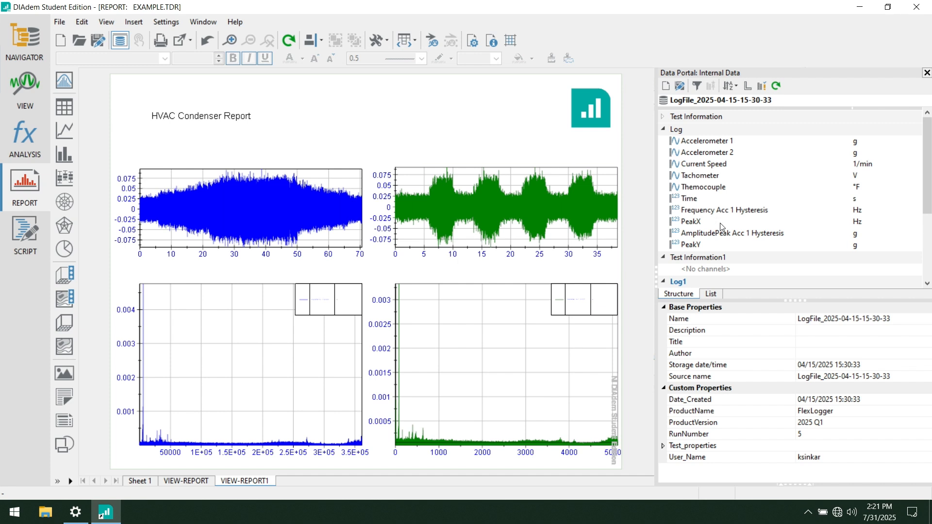
Step: Add the Log group's DUT, Operator and Test_Scenario properties as text and position them directly below the report title
left_click(694, 130)
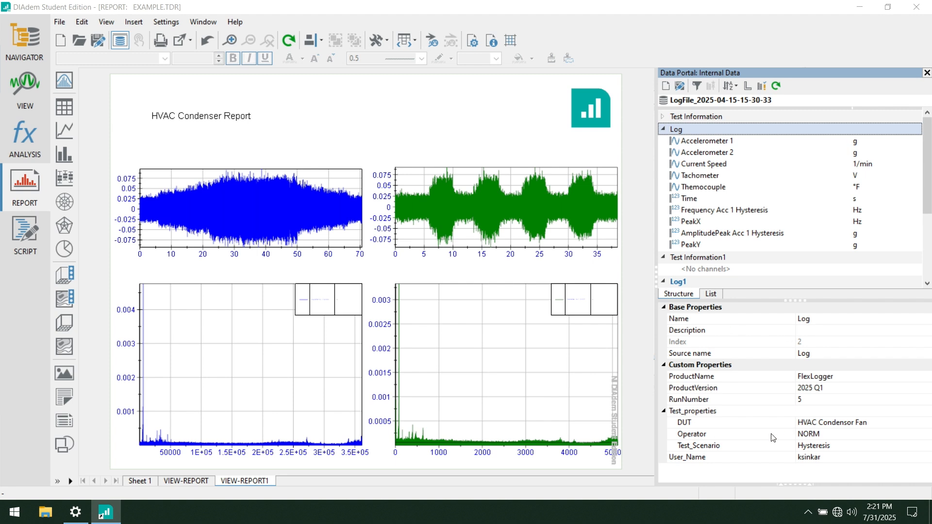
left_click(717, 425)
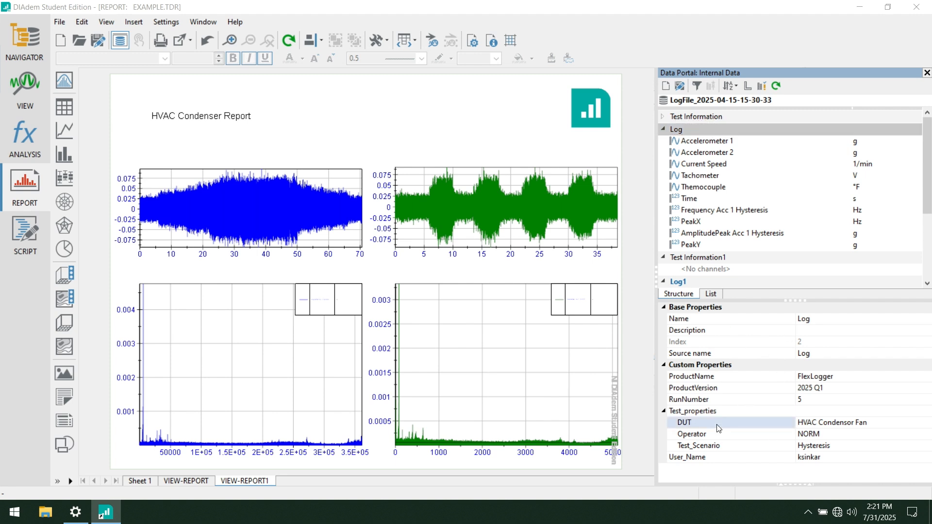
left_click(710, 444, "ctrl")
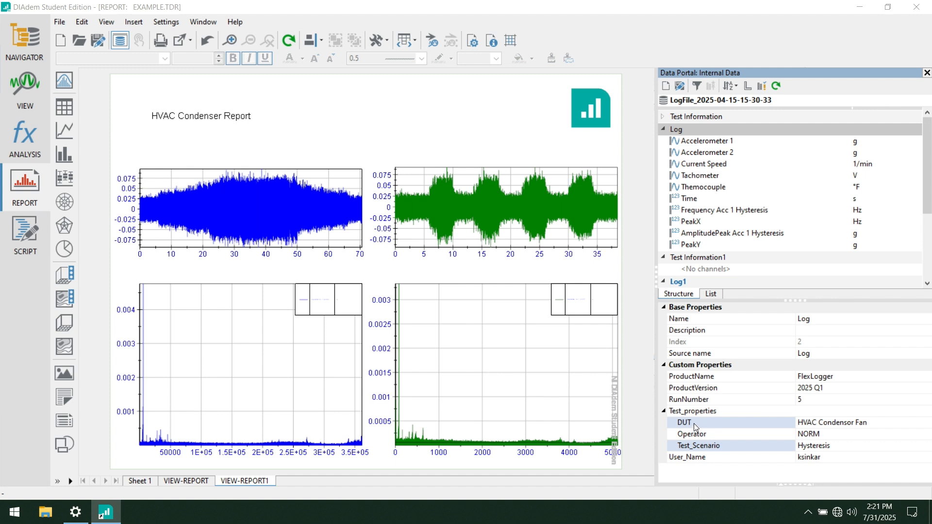
left_click(697, 435, "ctrl")
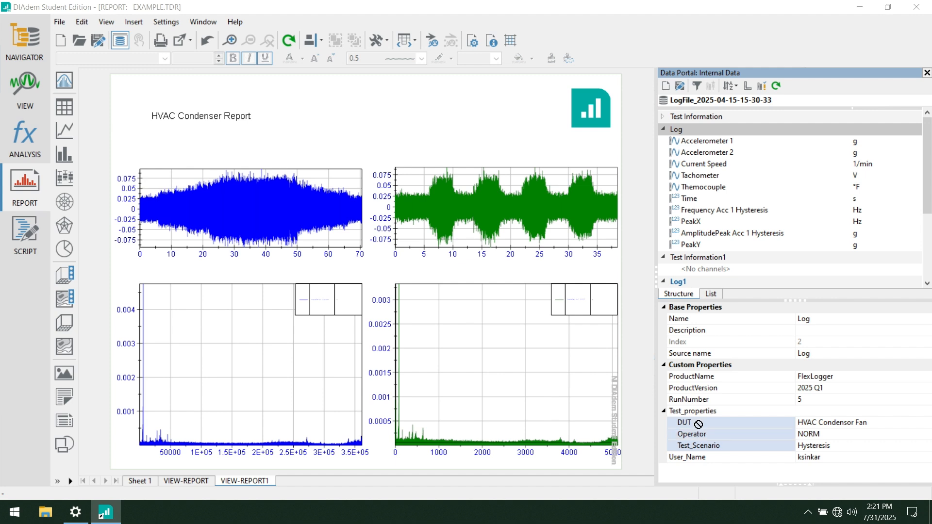
left_click_drag(697, 422, 371, 108)
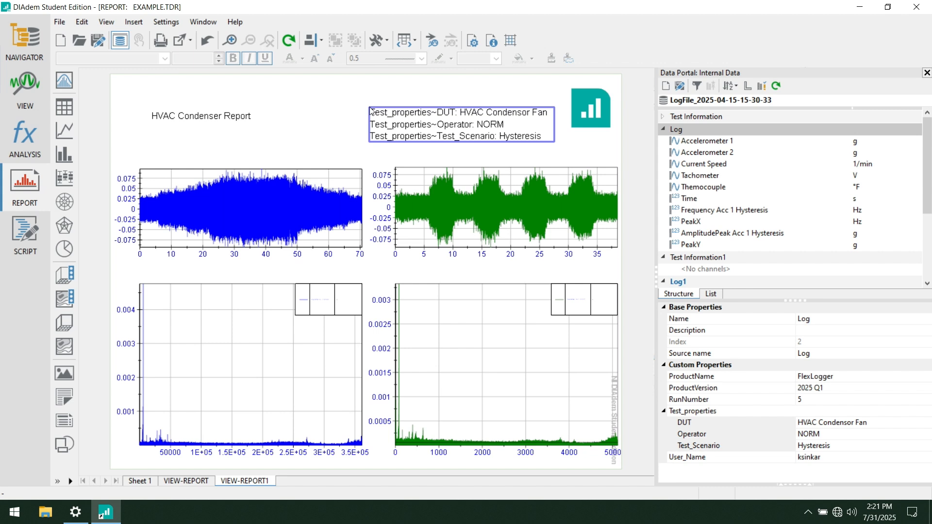
left_click_drag(443, 111, 222, 132)
left_click(293, 107)
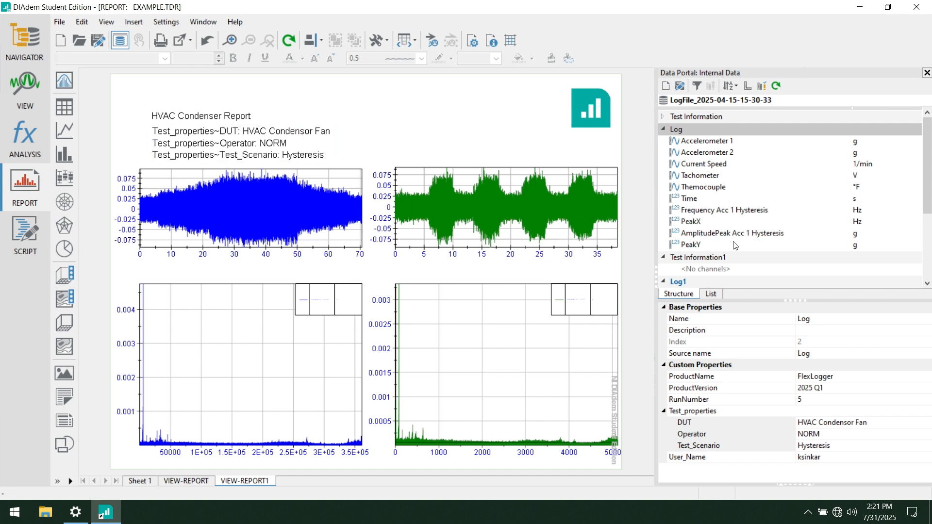
Step: Add the Log1 group's Test_Scenario property as text just above the upper green graph
scroll(736, 245, "down", 1)
left_click(690, 257)
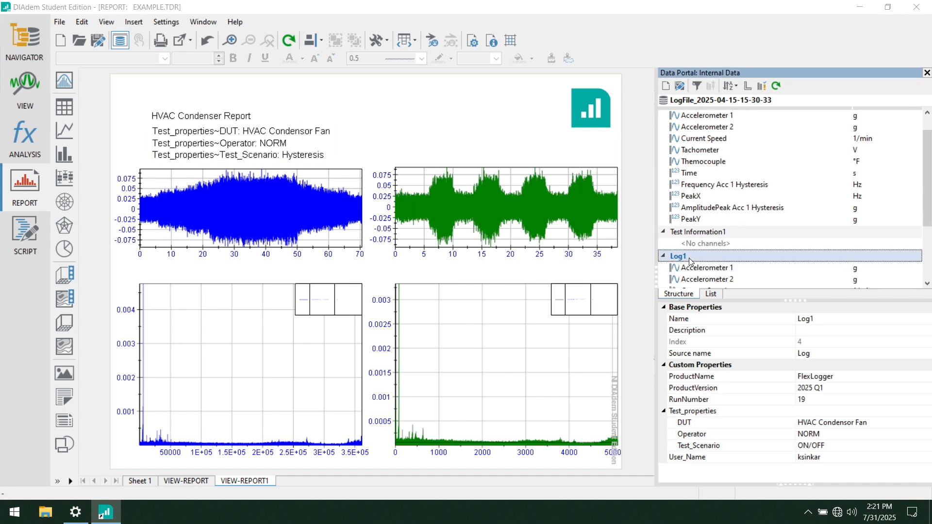
left_click(699, 446)
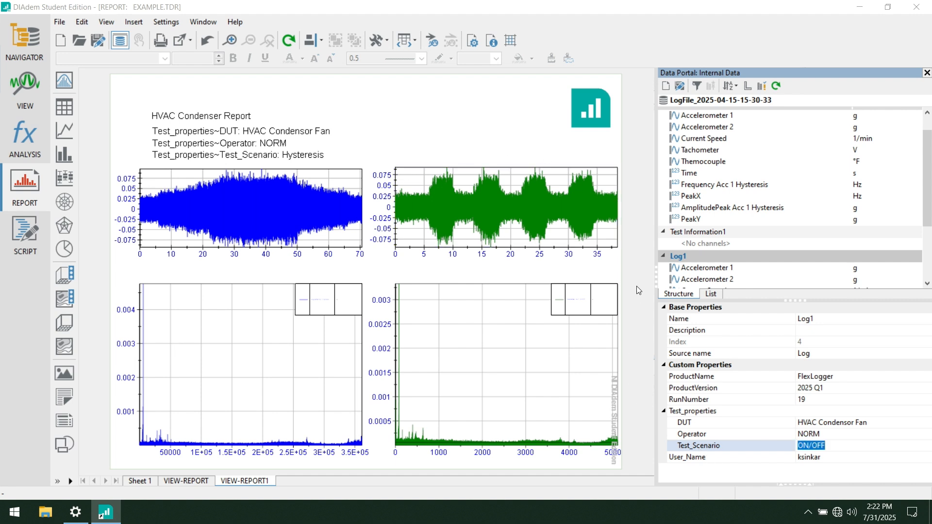
left_click_drag(723, 449, 466, 156)
left_click(493, 152)
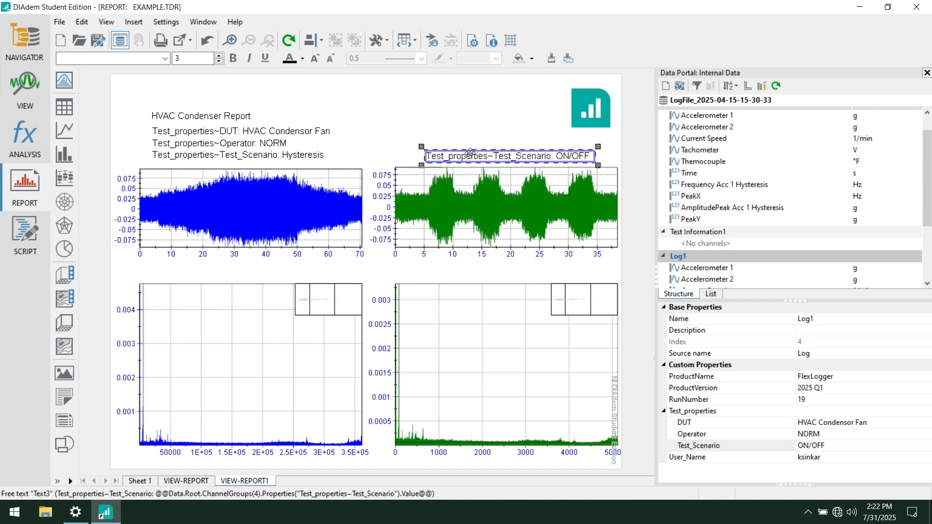
left_click(447, 131)
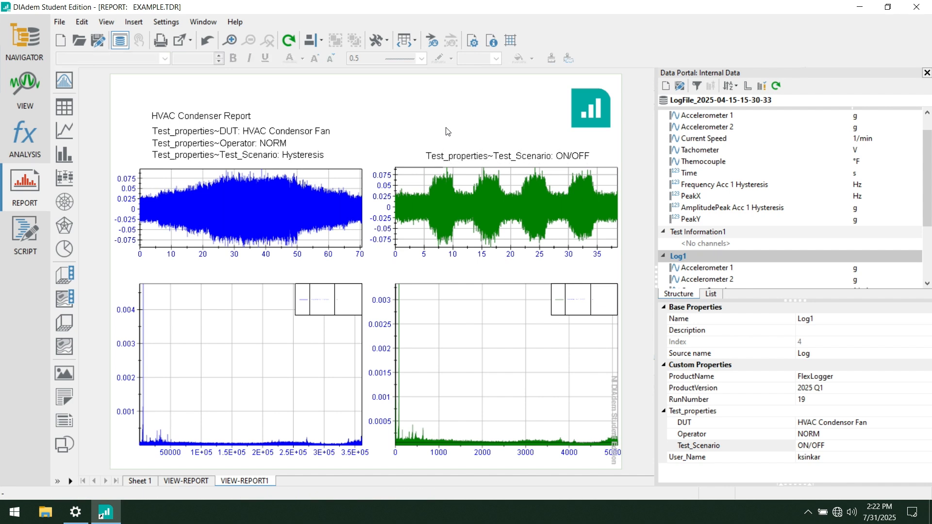
Step: Add the Maximum property of Accelerometer 1 from the Log and Log1 groups as text below the upper blue and upper green graphs respectively
left_click(751, 117)
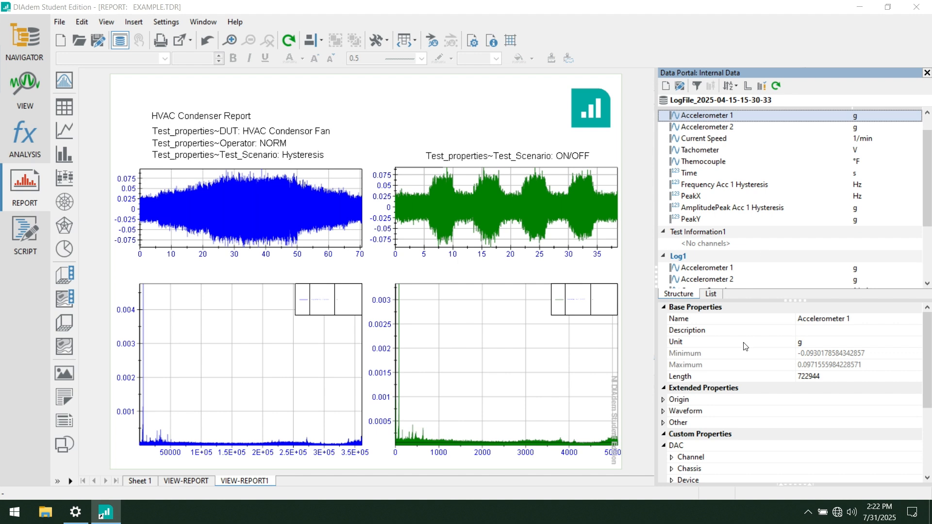
left_click(686, 364)
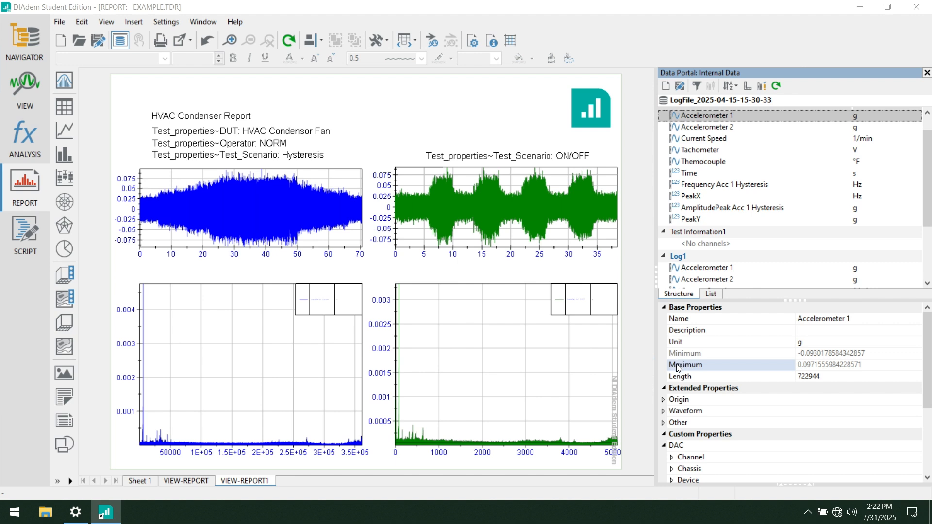
left_click_drag(678, 367, 160, 268)
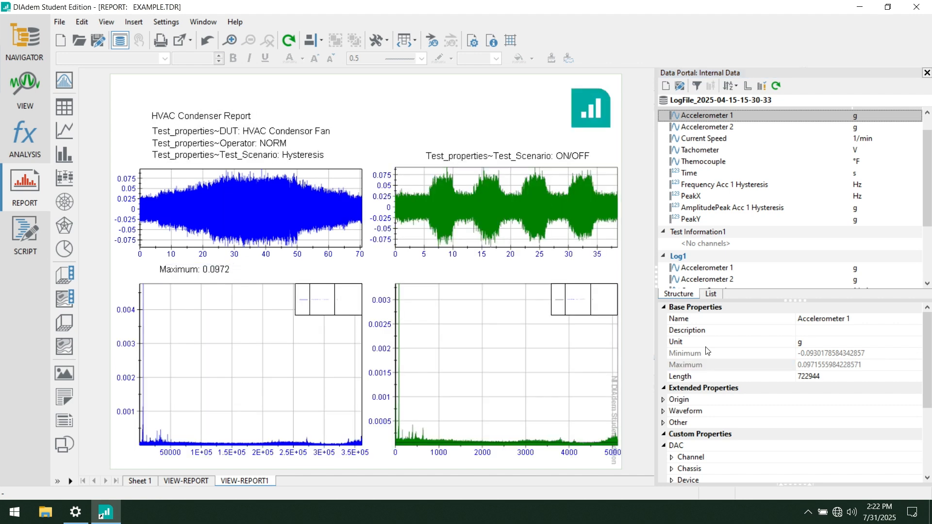
left_click(706, 270)
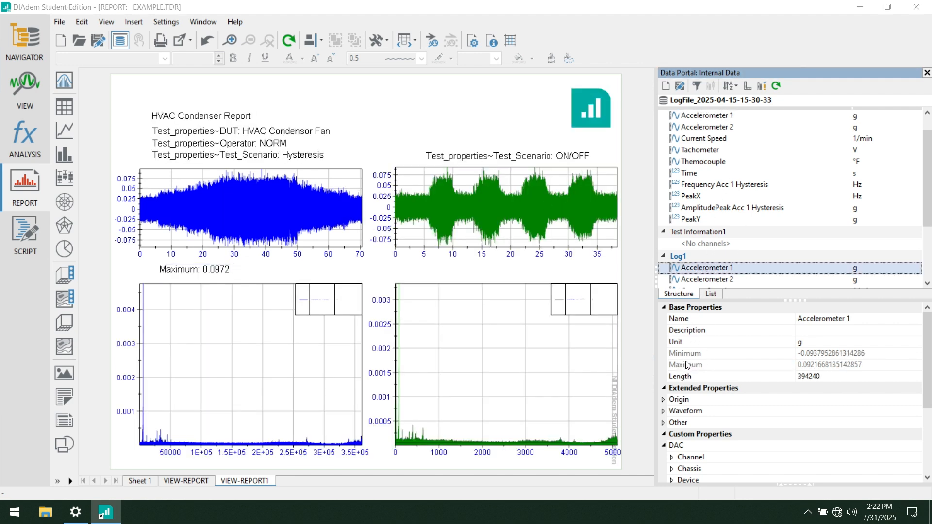
mouse_move(684, 365)
left_mouse_down()
mouse_move(478, 267)
mouse_move(457, 218)
mouse_move(438, 267)
left_mouse_up()
left_click(408, 264)
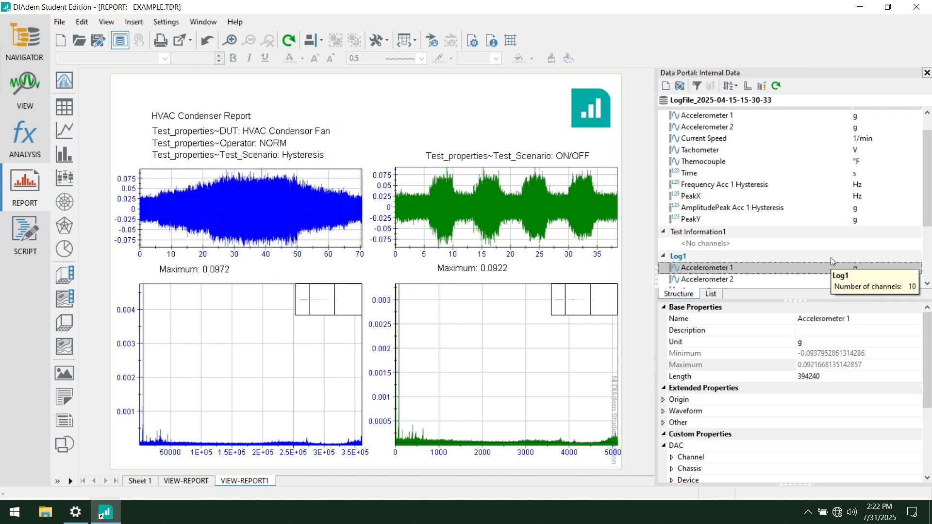
Step: Add the Maximum property of PeakX from the Log and Log1 groups as text below the lower blue and lower green graphs respectively
left_click(699, 199)
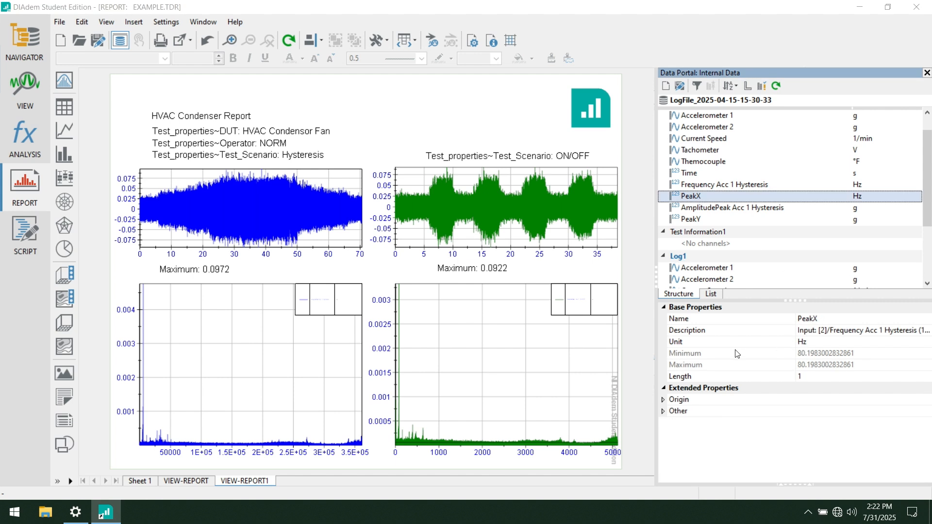
left_click_drag(681, 366, 194, 465)
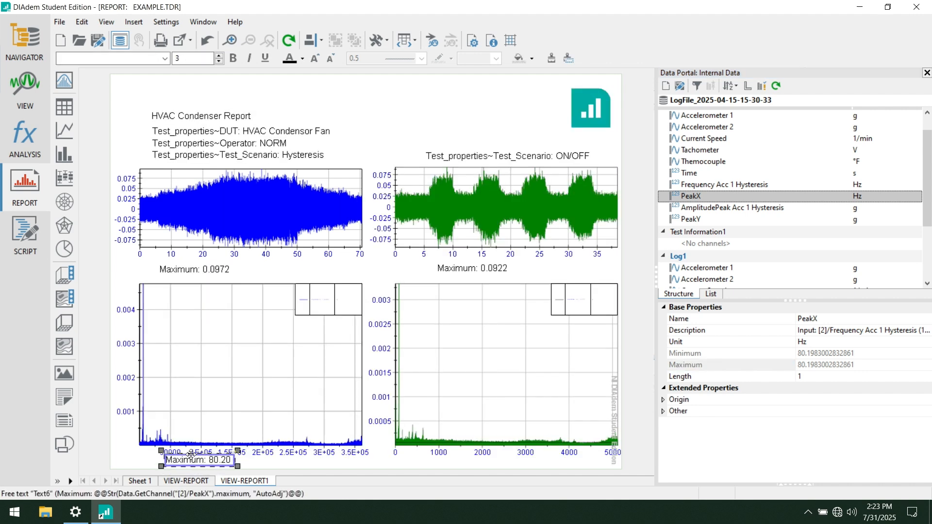
scroll(722, 271, "down", 3)
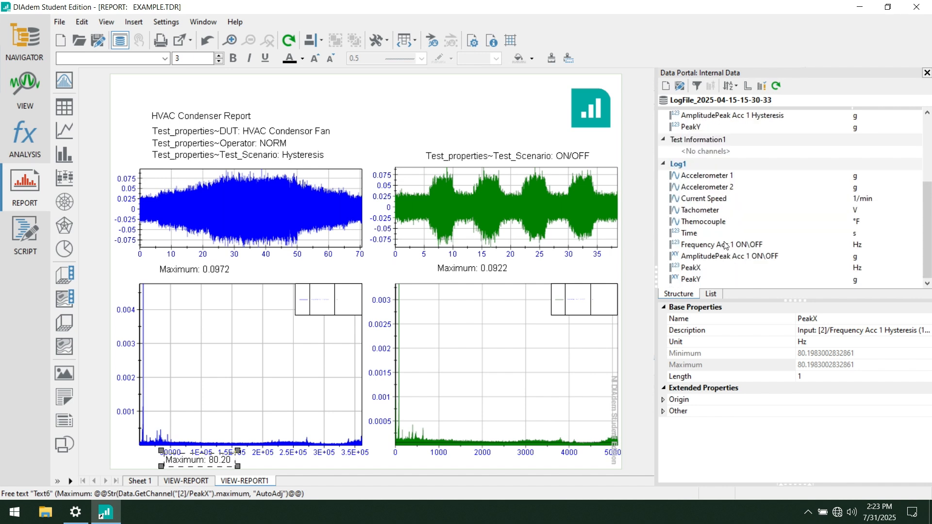
left_click(715, 270)
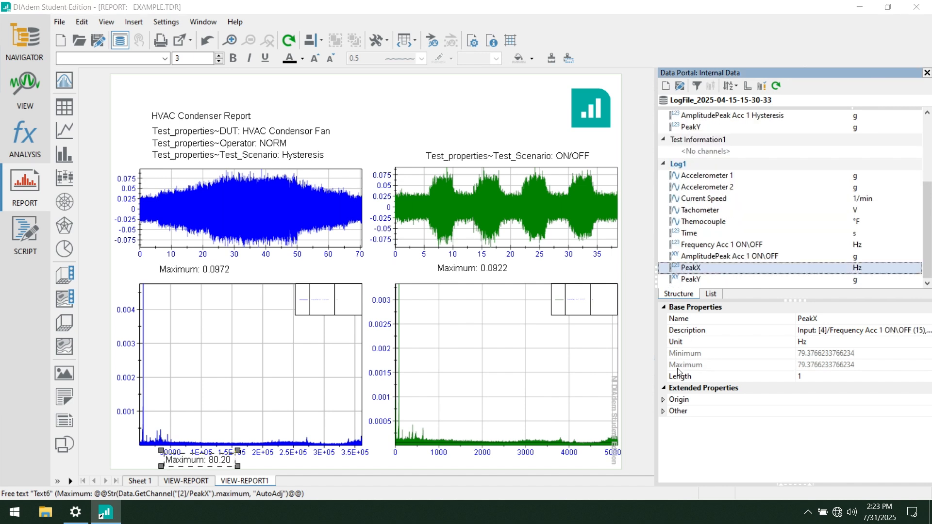
left_click_drag(680, 367, 515, 326)
left_click_drag(532, 459, 473, 467)
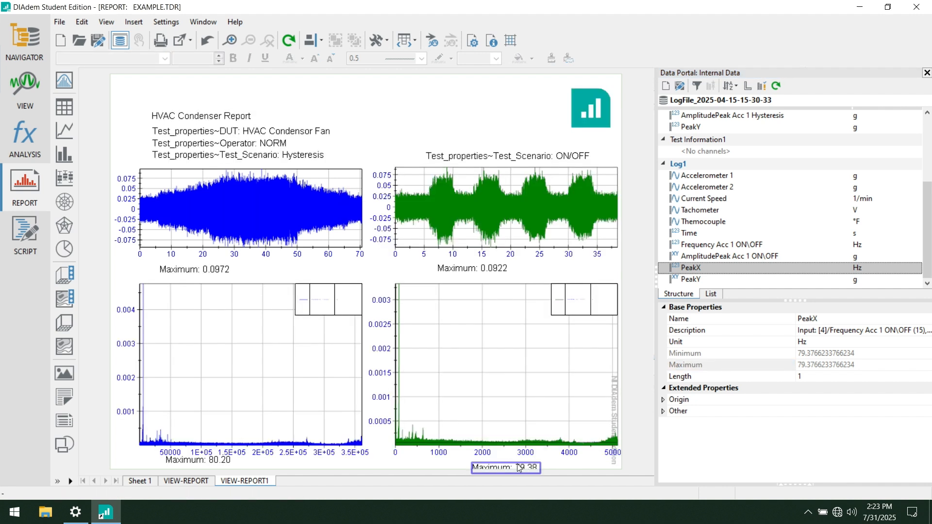
mouse_move(513, 467)
left_mouse_down()
mouse_move(511, 454)
mouse_move(514, 467)
left_mouse_up()
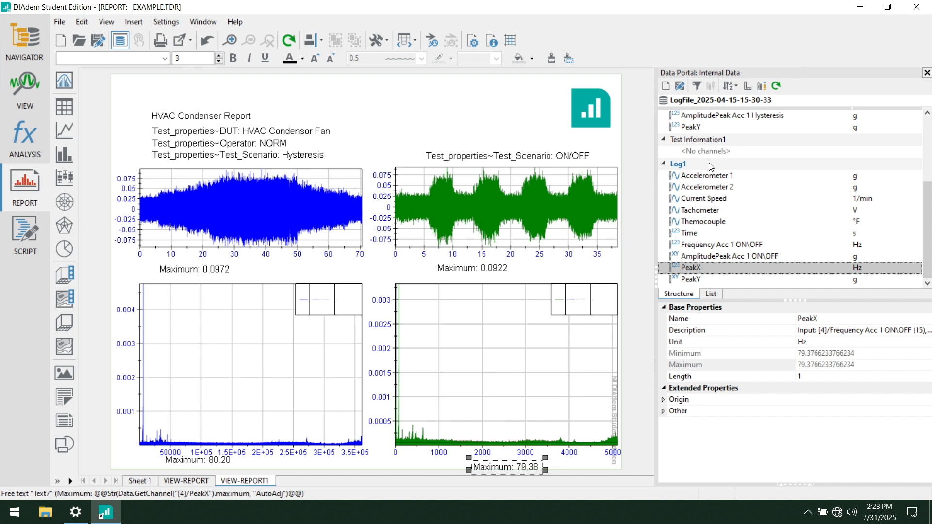
left_click(645, 222)
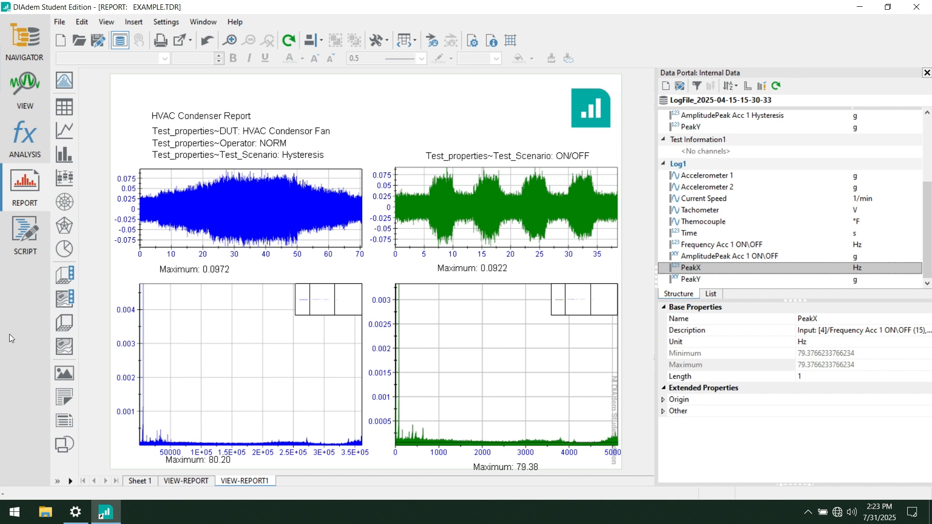
Step: Delete the VIEW-REPORT and Sheet 1 worksheets from the report
right_click(182, 486)
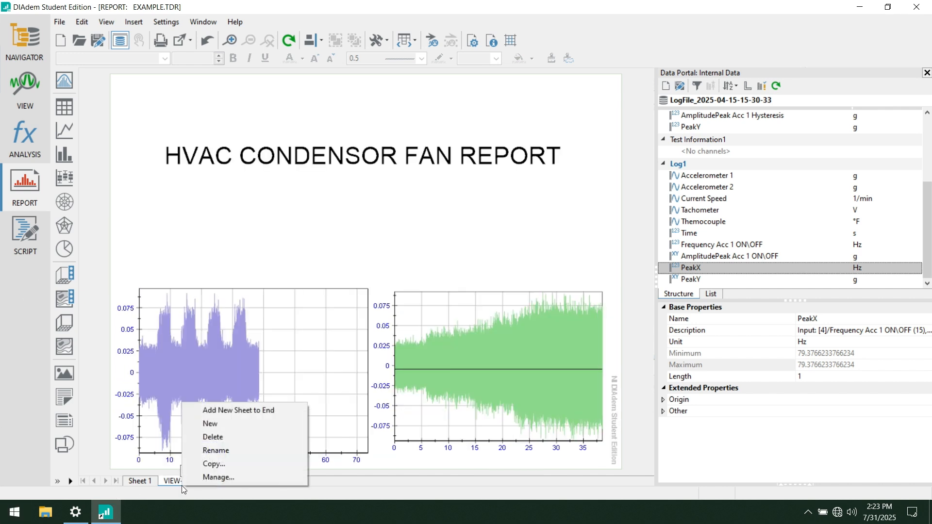
left_click(217, 435)
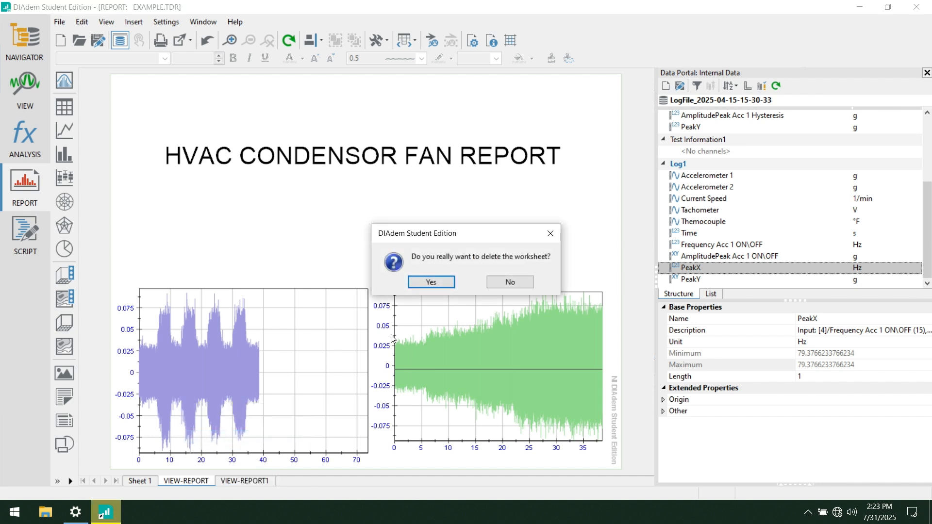
left_click(421, 283)
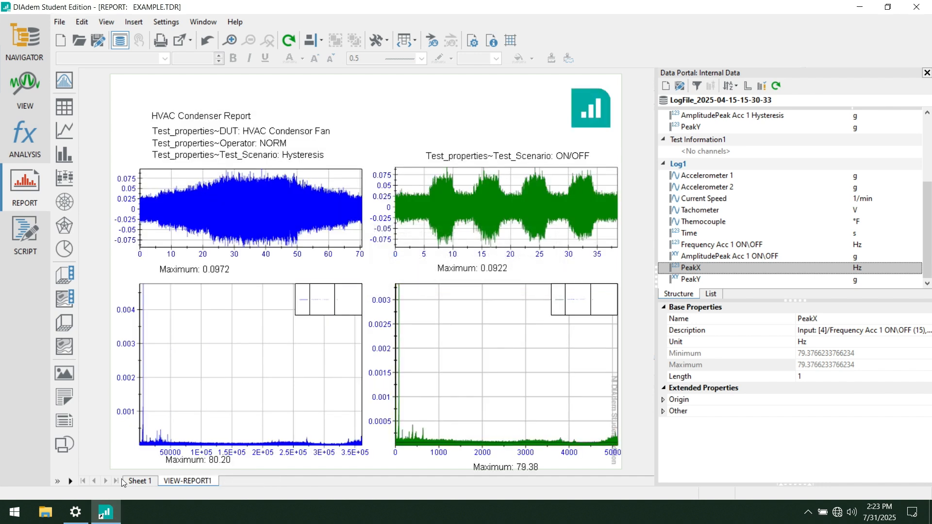
left_click(136, 482)
right_click(137, 482)
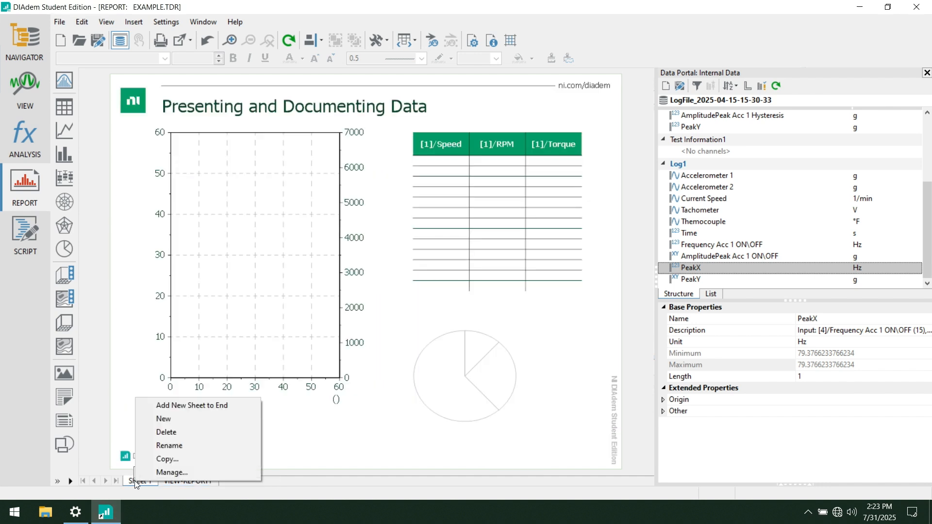
left_click(158, 431)
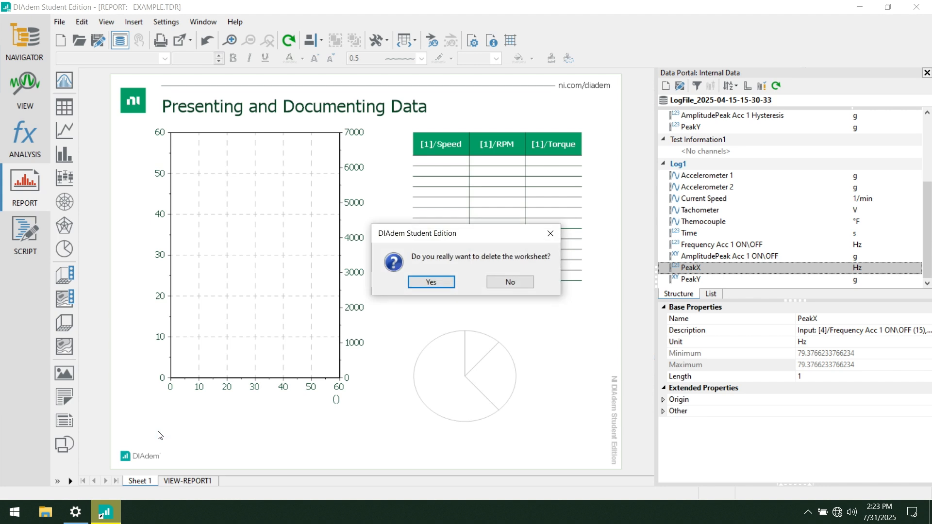
left_click(430, 282)
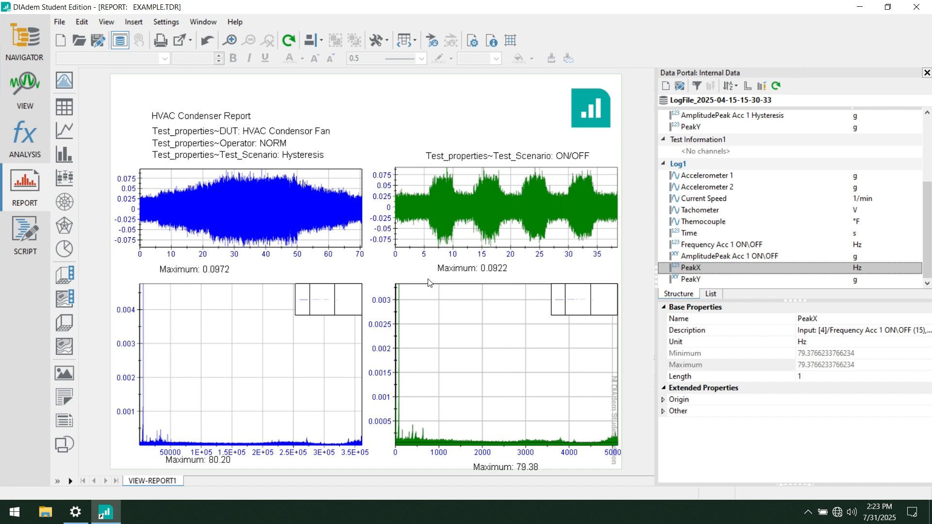
Step: Save the report layout as "Condenser Freq Analysis Template1" in the LabVIEW+ cDAQ Hands on folder
left_click(60, 22)
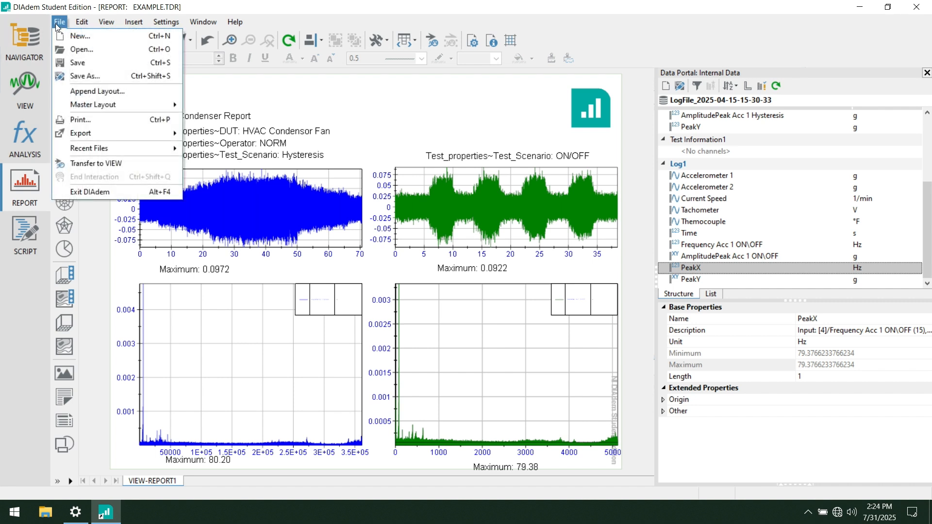
left_click(73, 77)
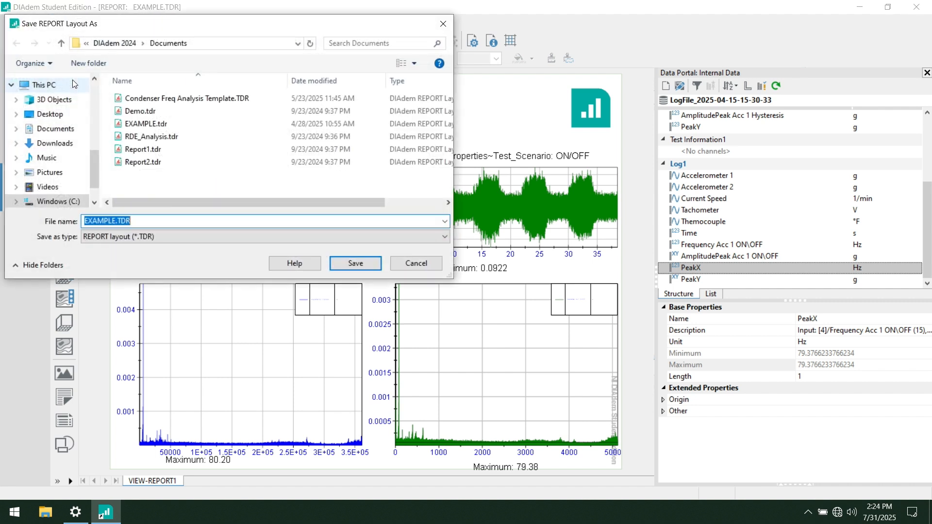
scroll(59, 115, "up", 5)
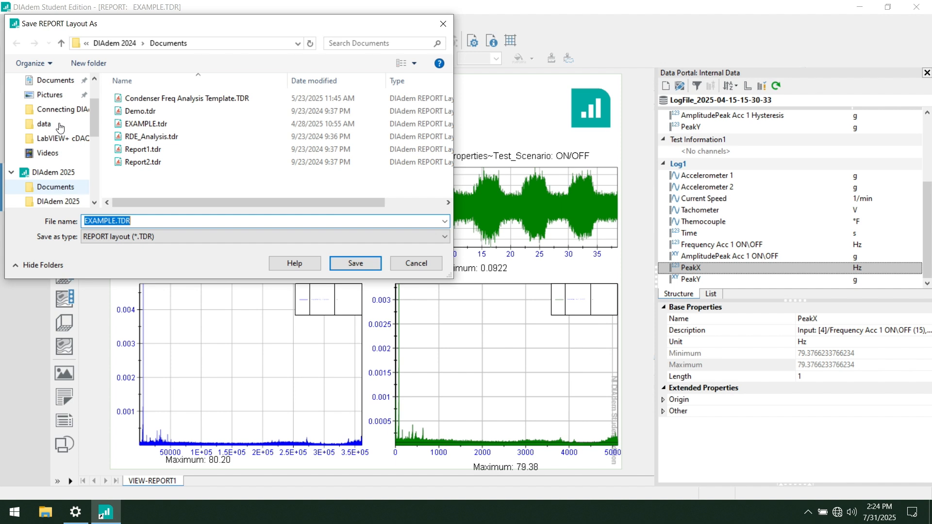
left_click(62, 137)
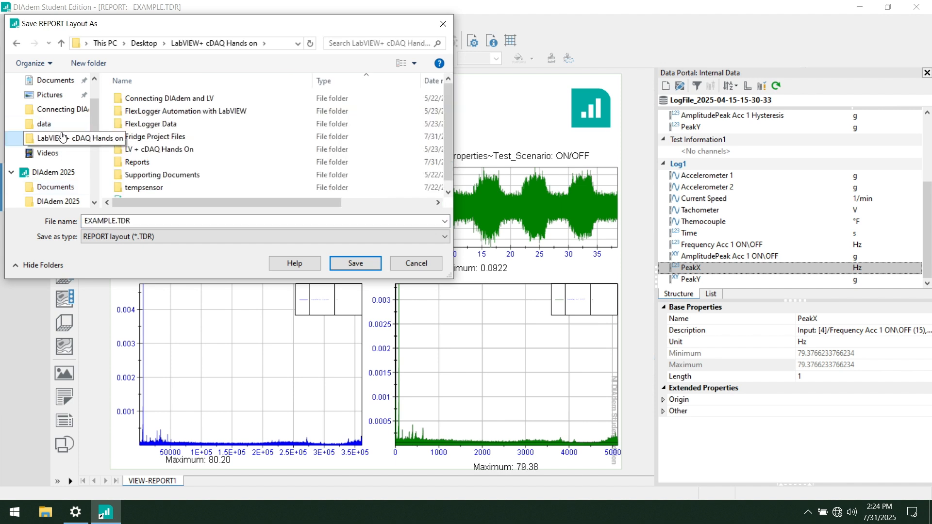
left_click(180, 224)
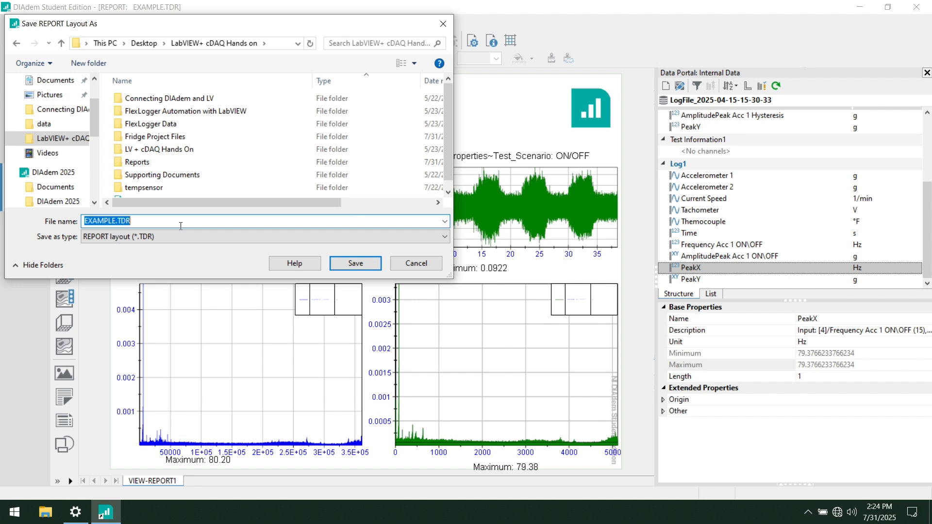
type("Condende")
key("BackSpace")
key("BackSpace")
type("ser FR")
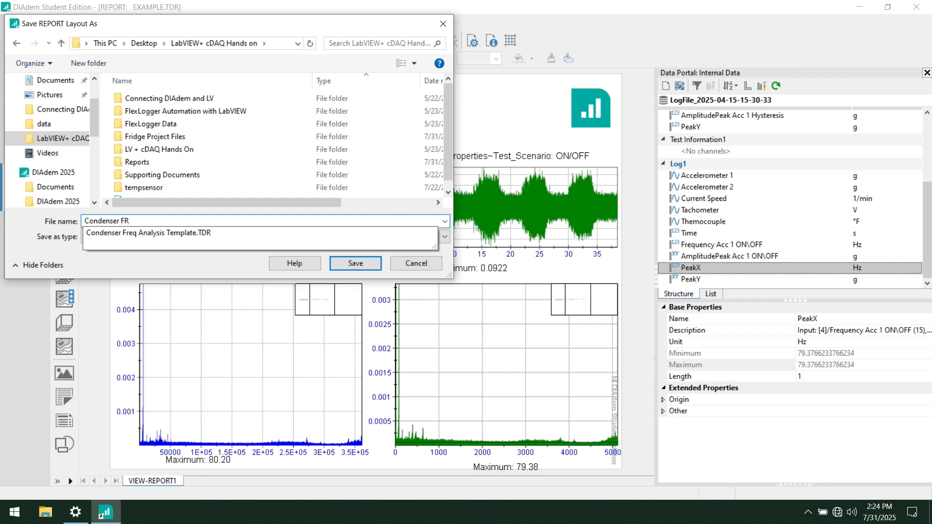
key("BackSpace")
type("req Analysis Template1")
left_click(366, 265)
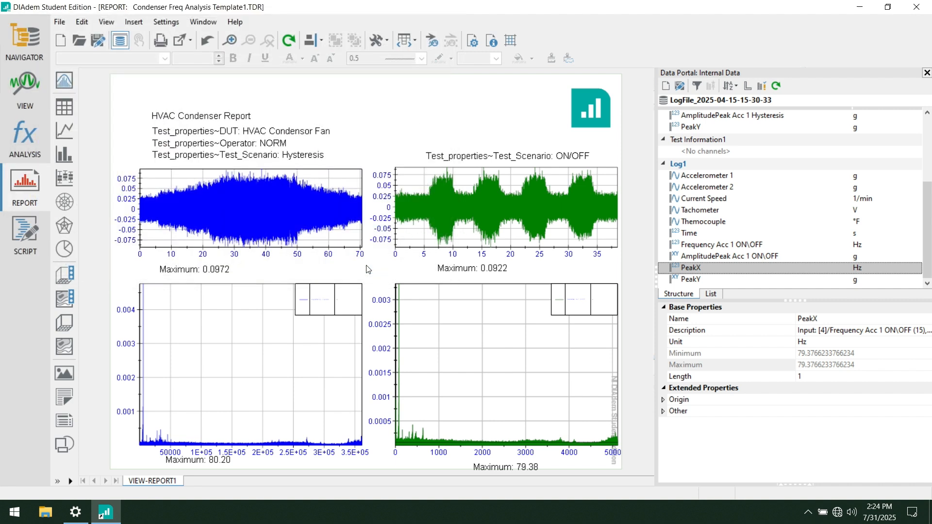
Step: Rename the VIEW-REPORT1 sheet as "HVAC Condender Freq Analysis"
right_click(155, 481)
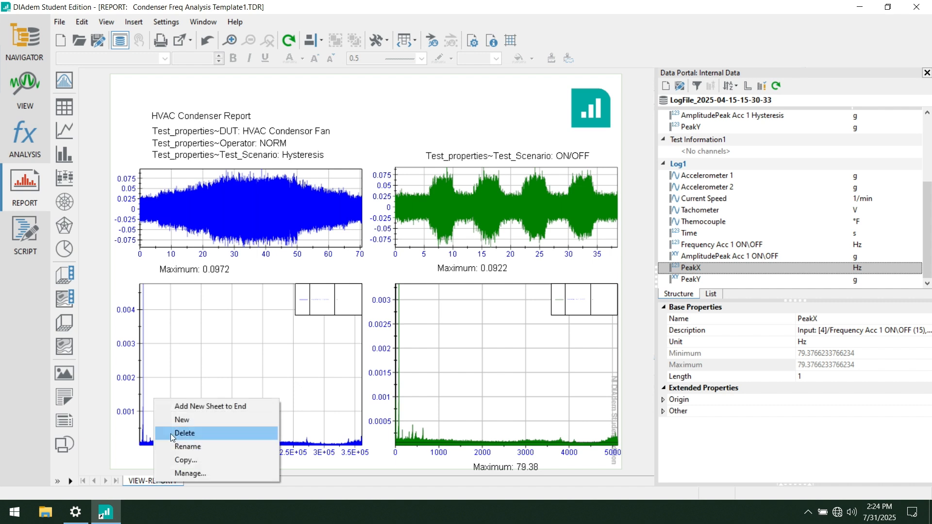
left_click(181, 445)
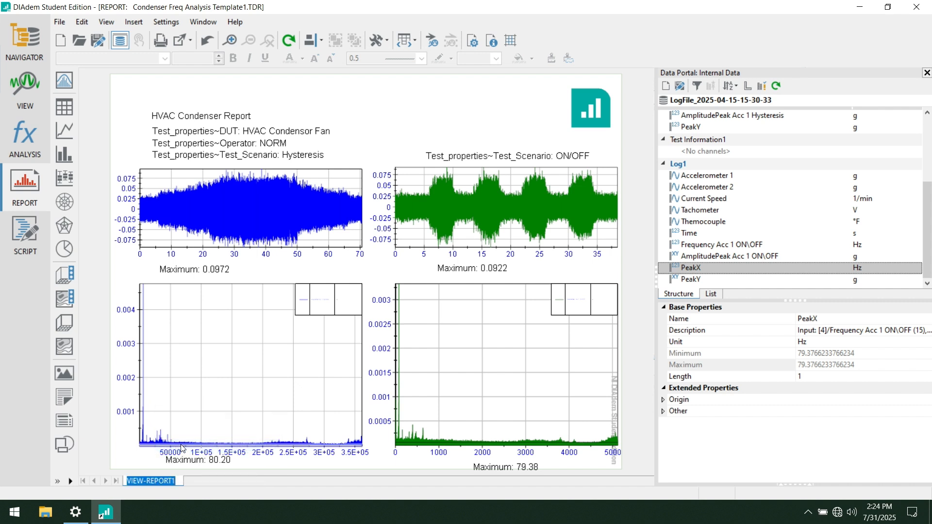
type("HVAC Co")
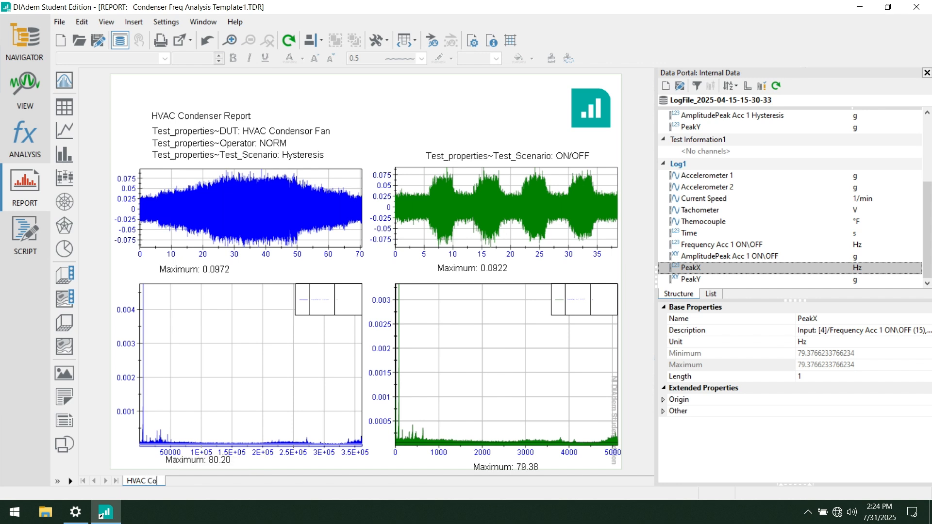
type("ndender Freq A")
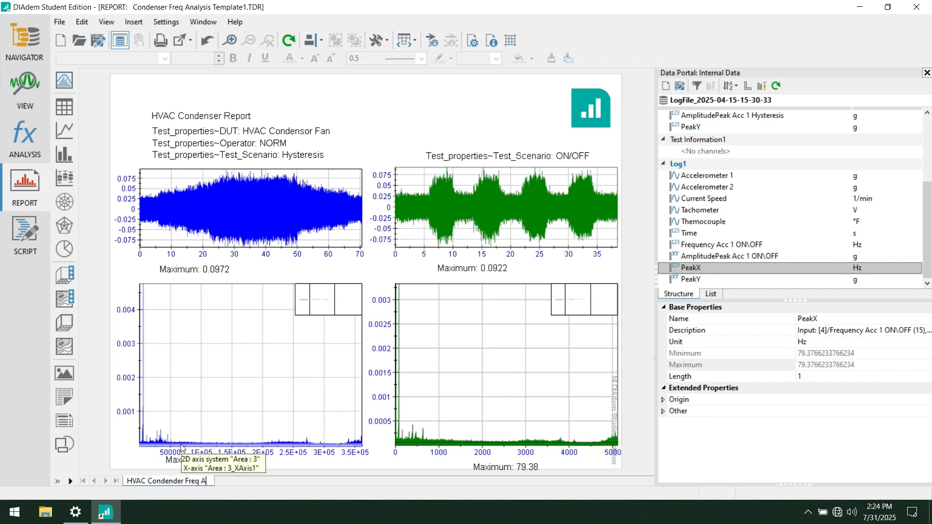
type("nalysis")
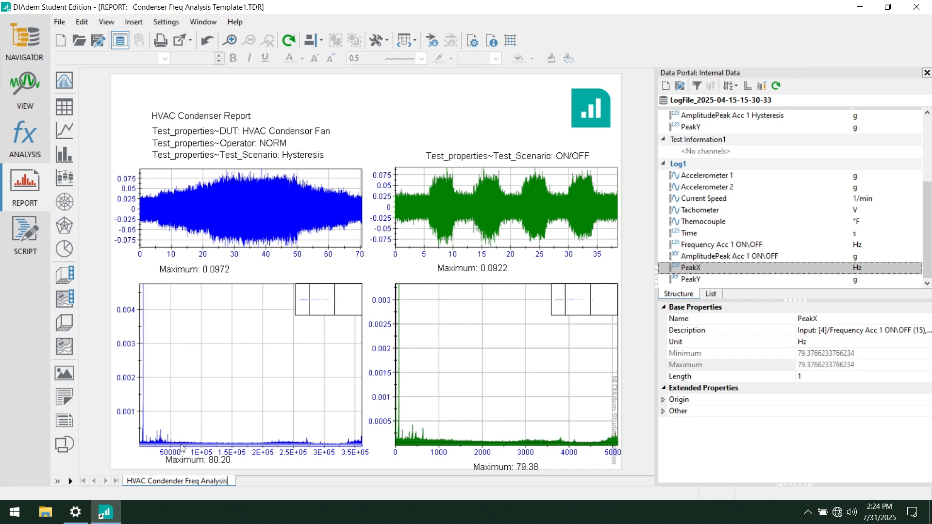
key("Return")
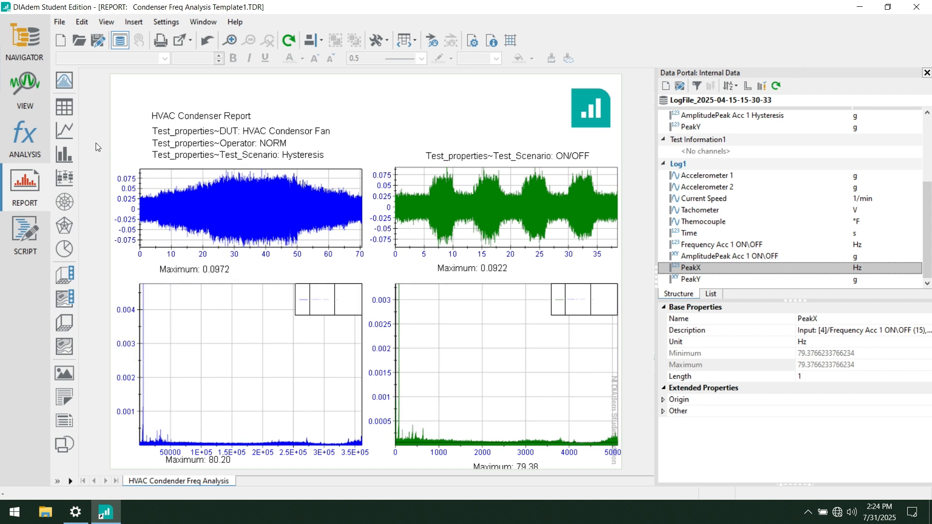
Step: Start a PDF export of the report and choose the Reports folder inside LabVIEW+ cDAQ Hands on as its destination
left_click(59, 23)
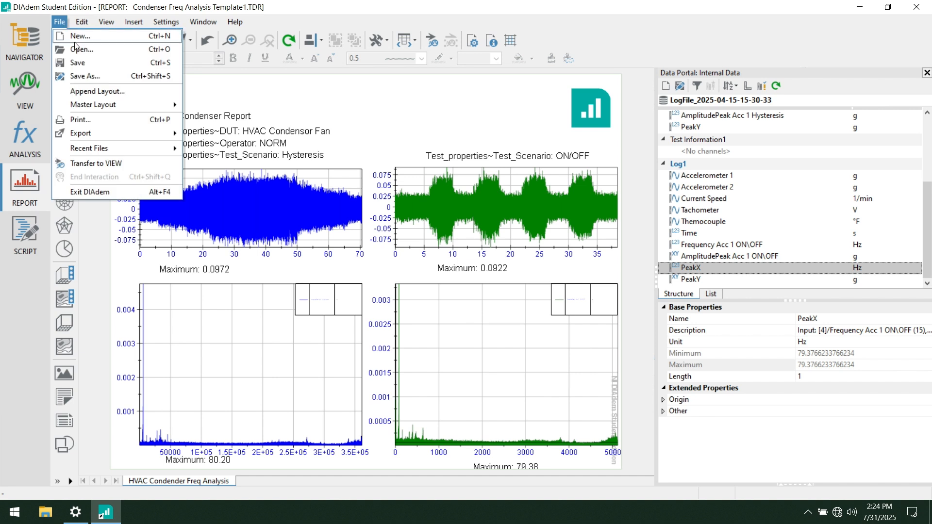
mouse_move(93, 132)
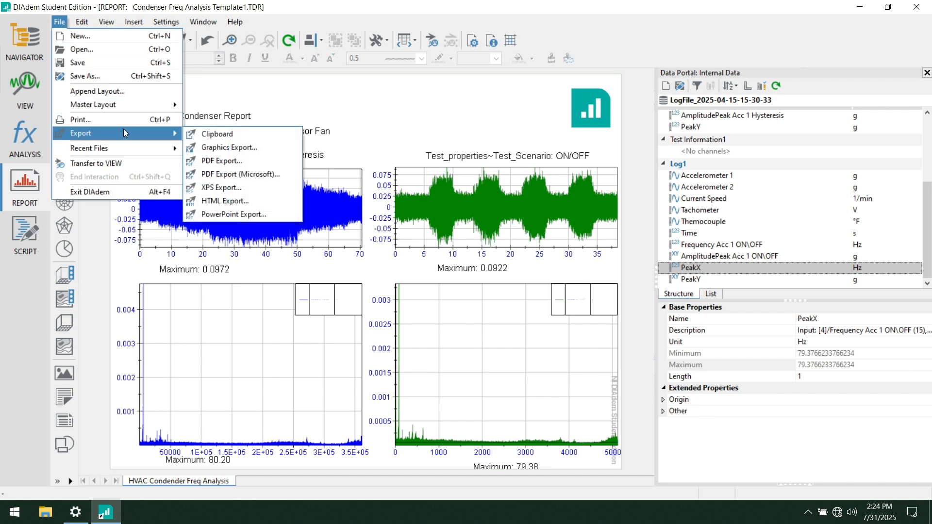
left_click(210, 163)
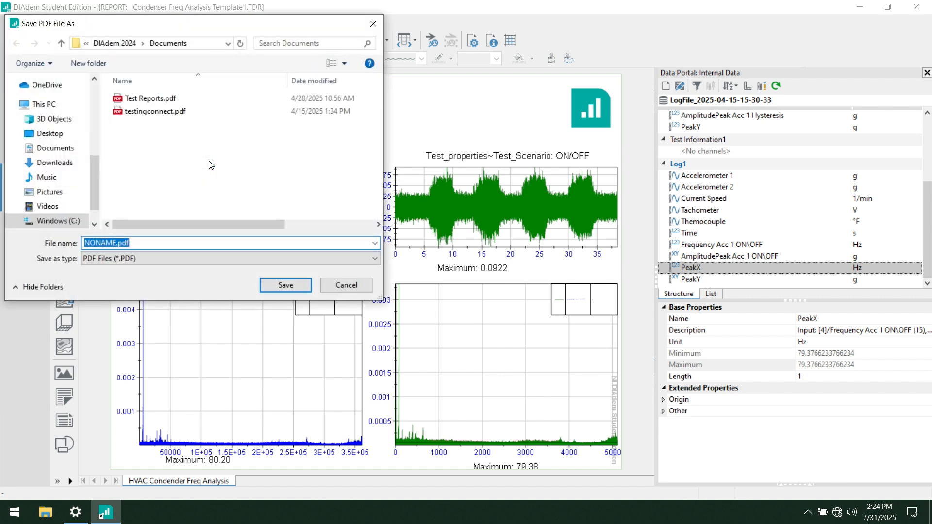
scroll(71, 137, "up", 5)
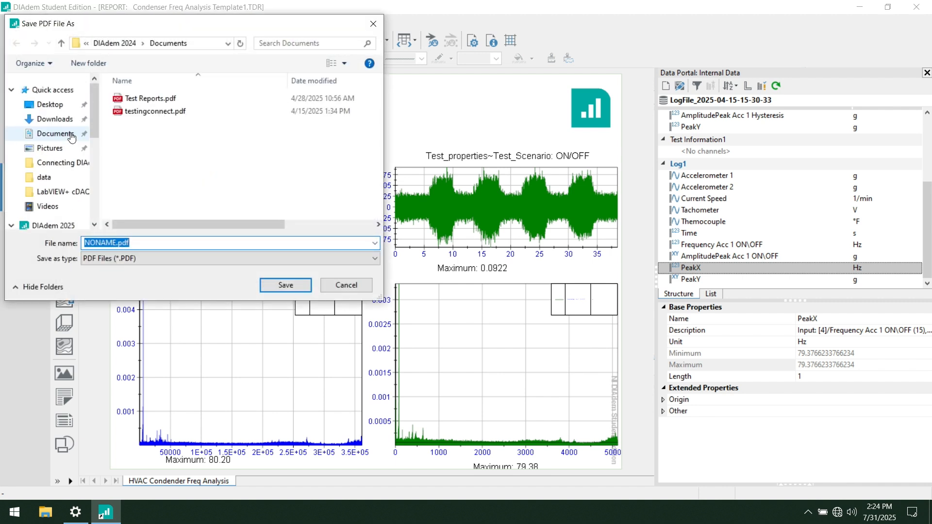
left_click(63, 191)
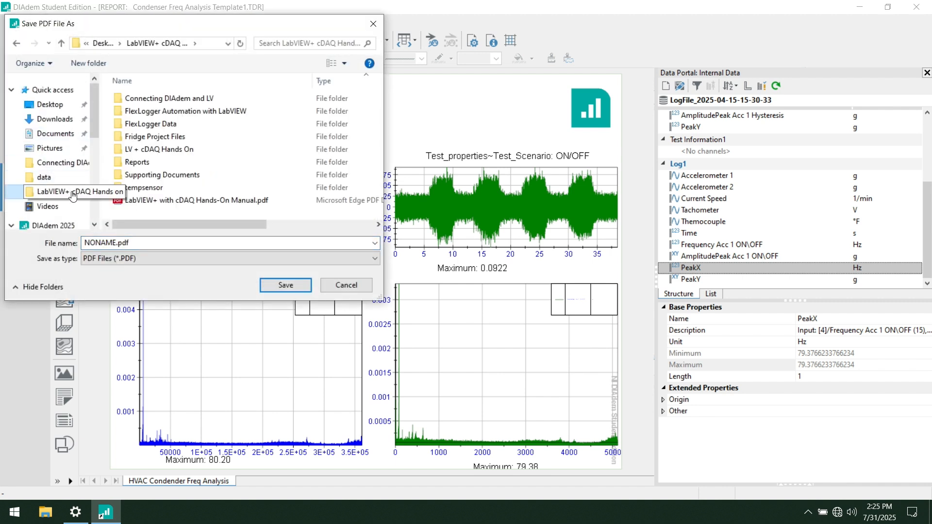
double_click(184, 164)
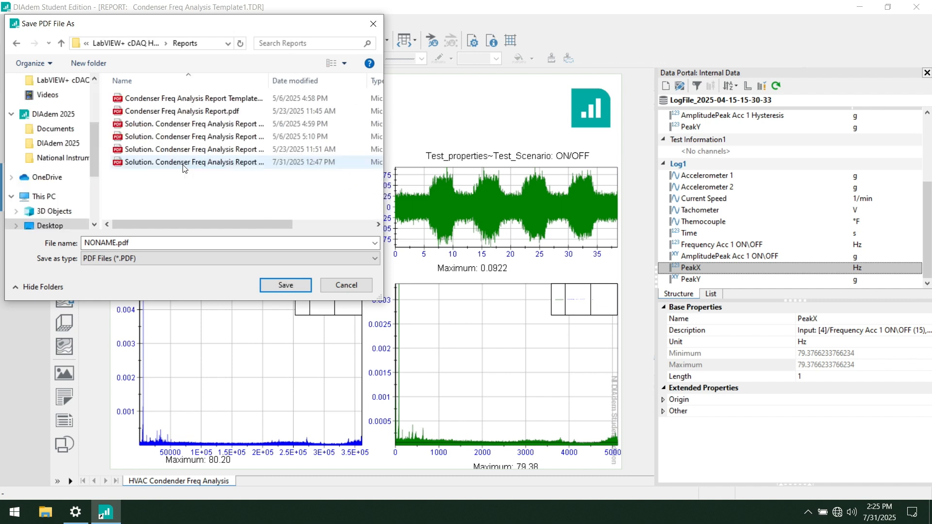
Step: Replace the default PDF file name with one starting with "Condenser" and ending in "Freq", keeping the .pdf extension, and save the export
left_click(142, 243)
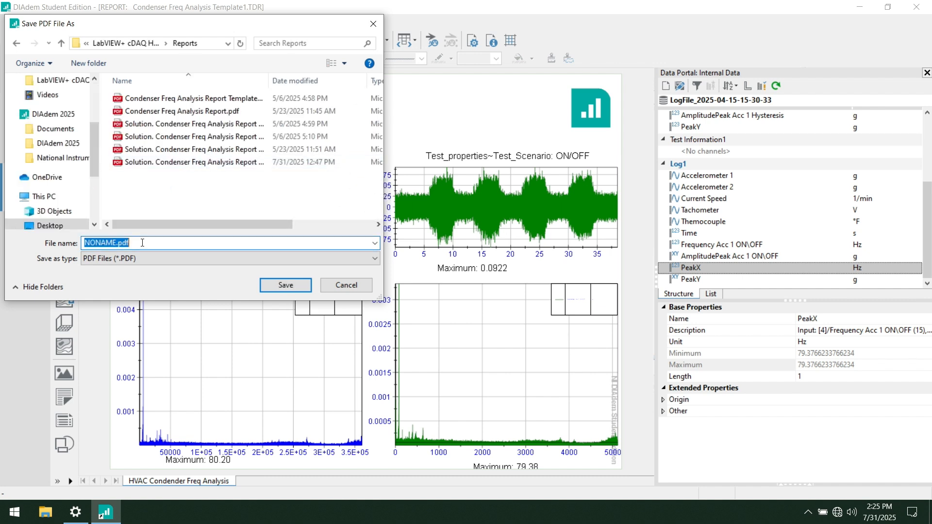
left_click(117, 243)
key("BackSpace")
key("BackSpace")
key("BackSpace")
key("BackSpace")
key("BackSpace")
key("BackSpace")
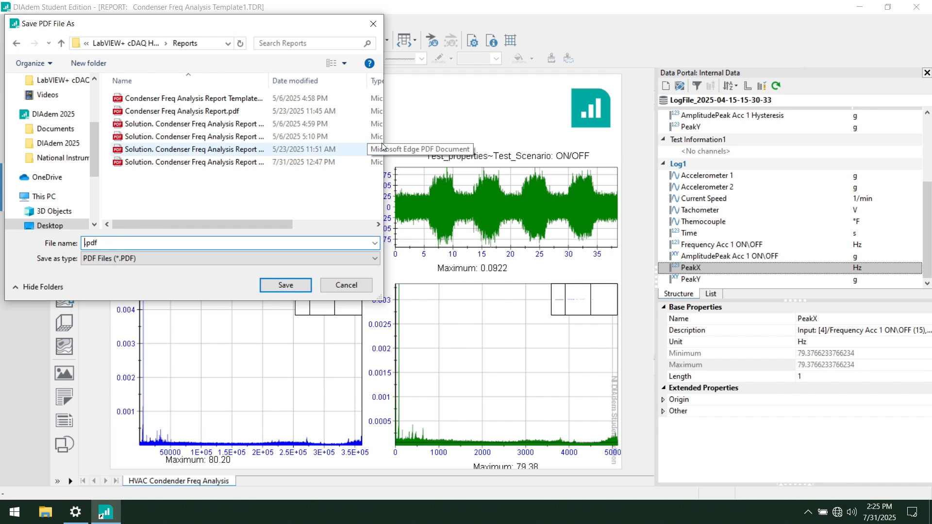
type("Con")
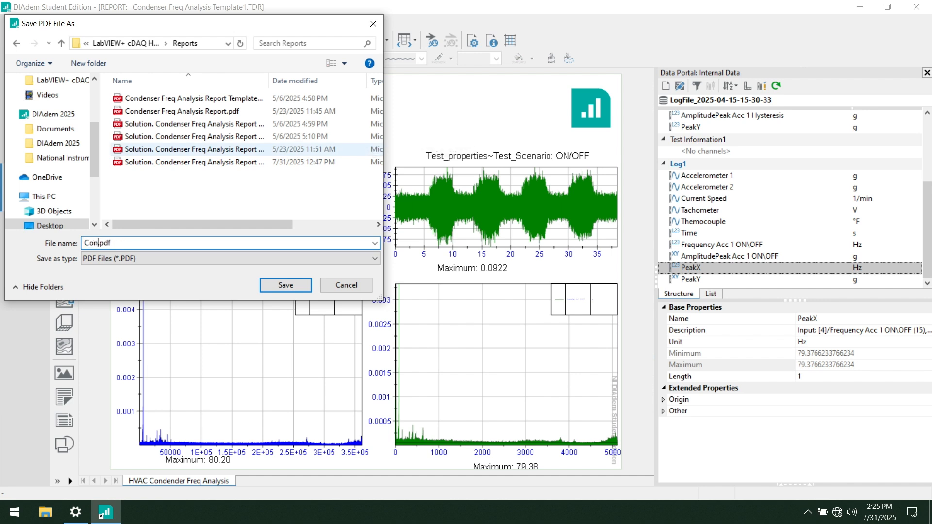
type("denser Fan")
key("BackSpace")
key("BackSpace")
key("BackSpace")
key("BackSpace")
type("Fan")
key("BackSpace")
type("Freq")
left_click(274, 286)
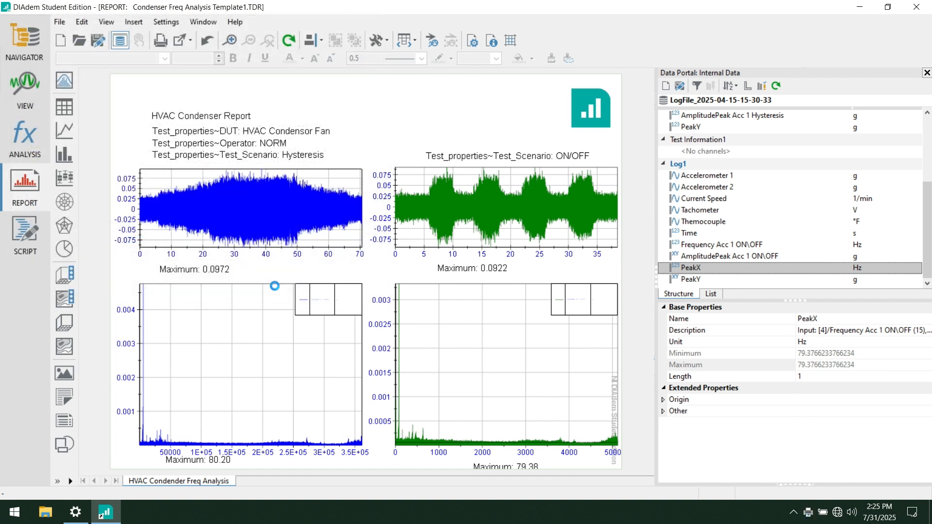